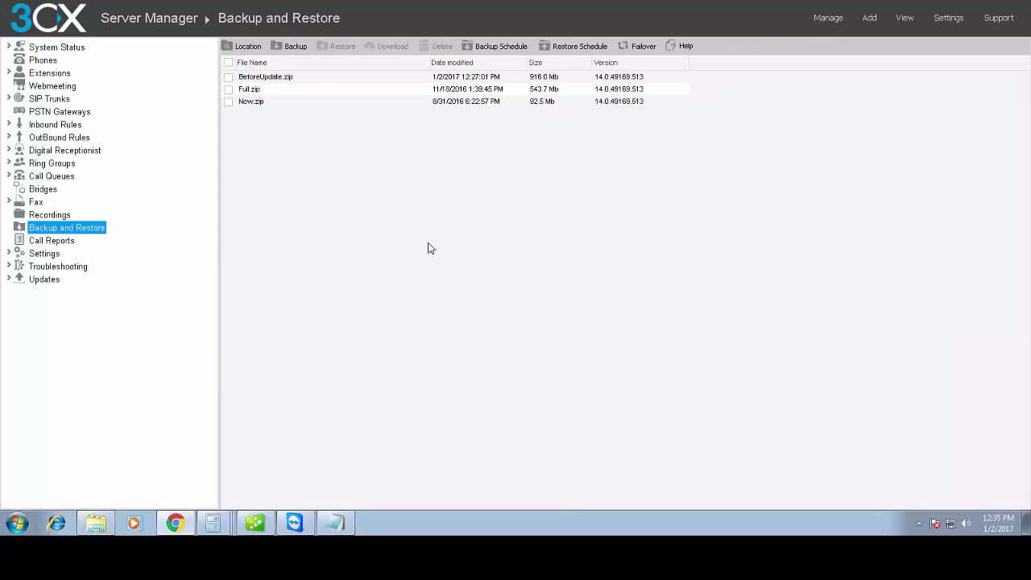
- Create backup 'Recordin' with voicemails, recordings, call history records and phone provisioning files included
{"action": "left_click", "coordinate": [282, 49]}
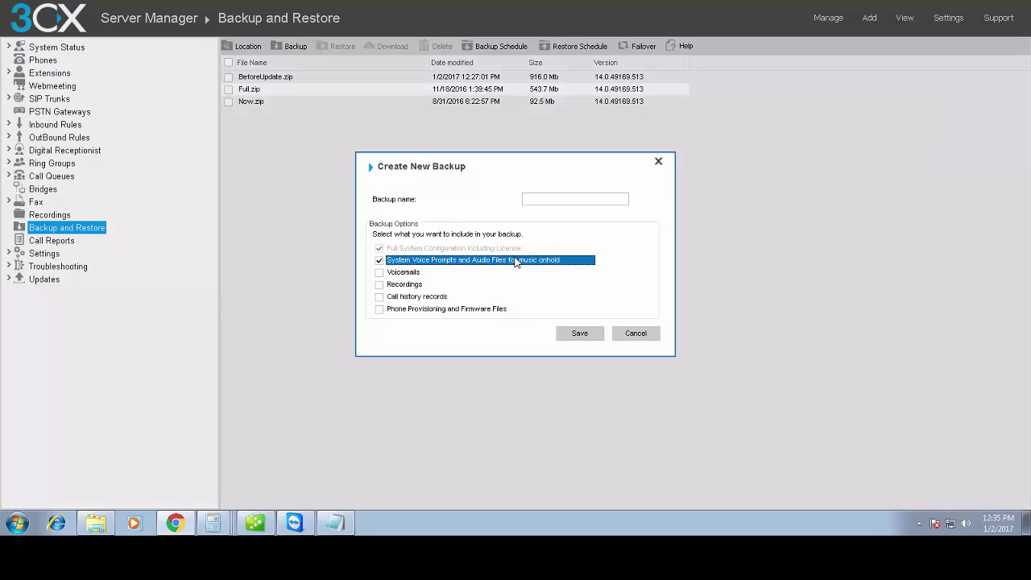
{"action": "left_click", "coordinate": [541, 199]}
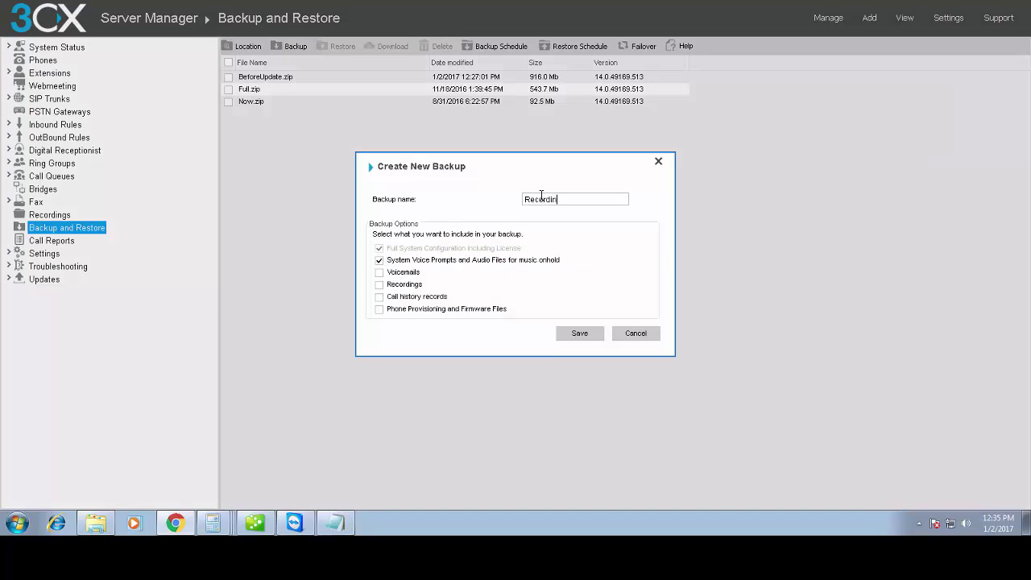
{"action": "left_click", "coordinate": [403, 308]}
{"action": "left_click", "coordinate": [403, 297]}
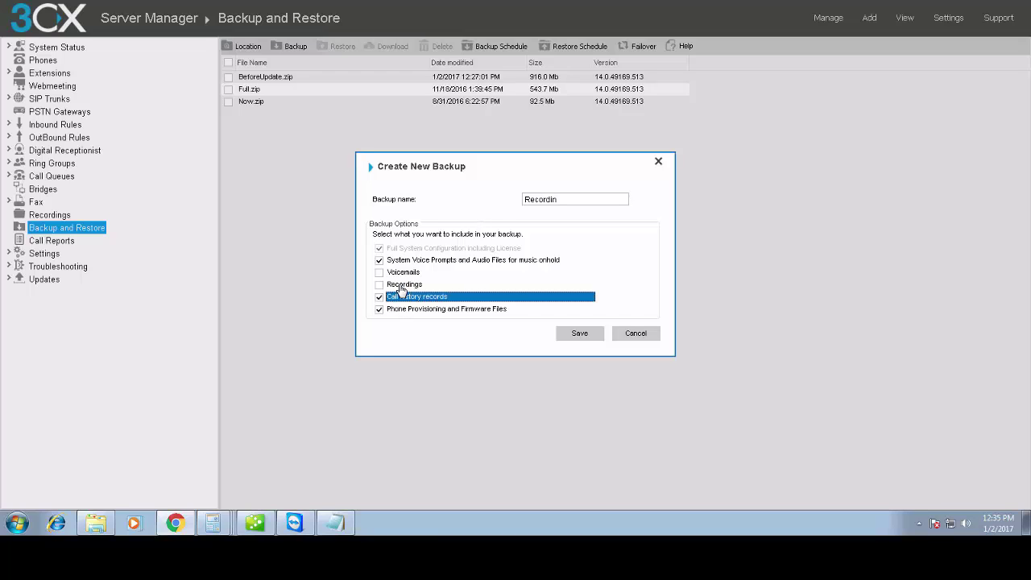
{"action": "left_click", "coordinate": [403, 285]}
{"action": "left_click", "coordinate": [403, 272]}
{"action": "left_click", "coordinate": [571, 336]}
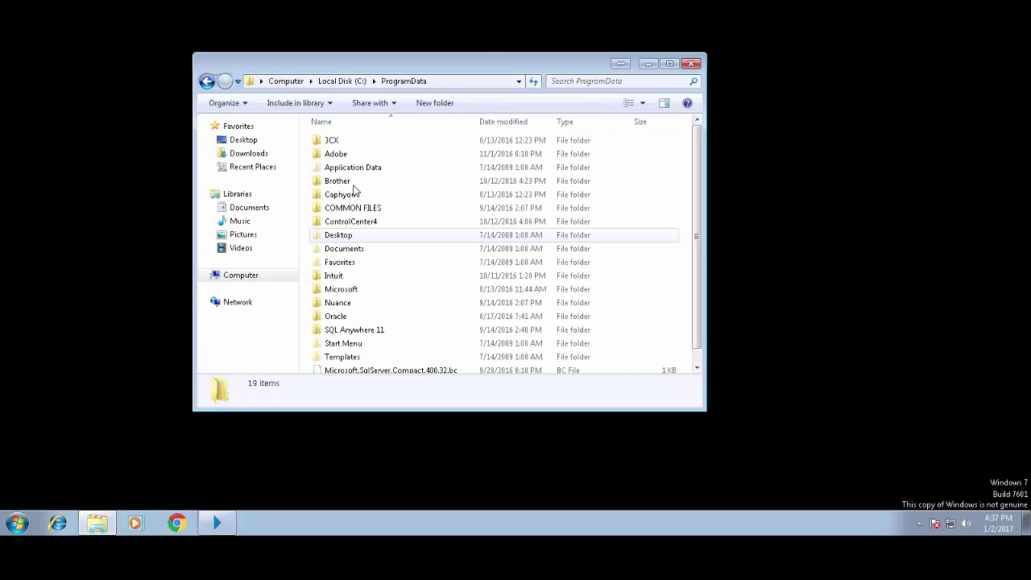
- Copy the four backup zips from C:\ProgramData\3CX\Instance1\Data\Backups
{"action": "double_click", "coordinate": [347, 143]}
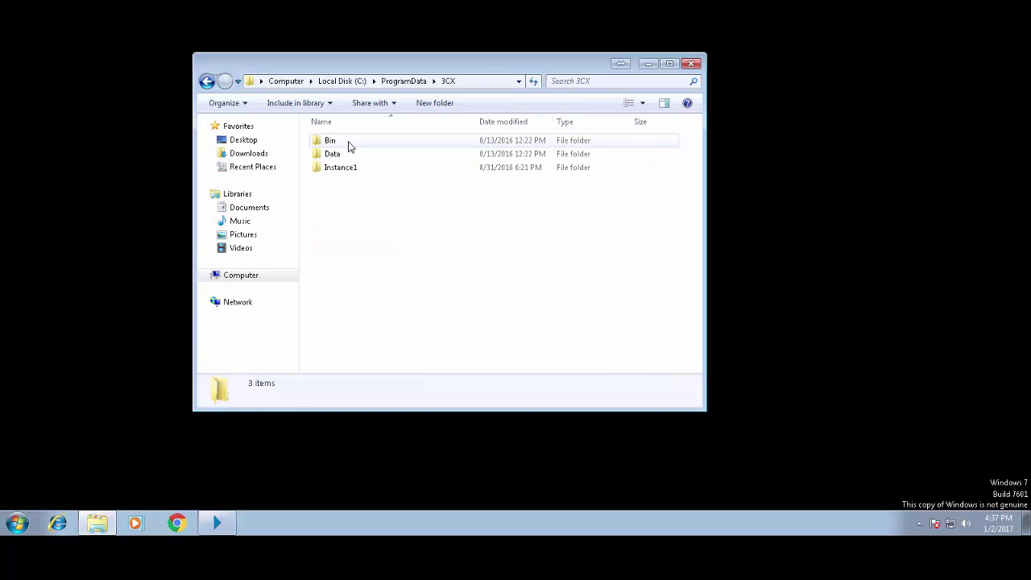
{"action": "left_click", "coordinate": [355, 169]}
{"action": "double_click", "coordinate": [354, 169]}
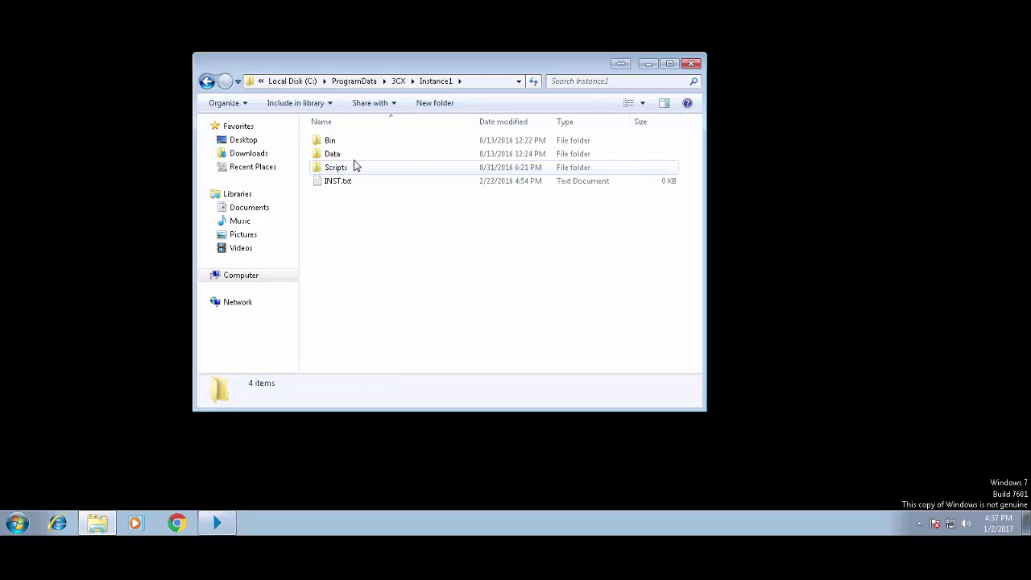
{"action": "double_click", "coordinate": [352, 154]}
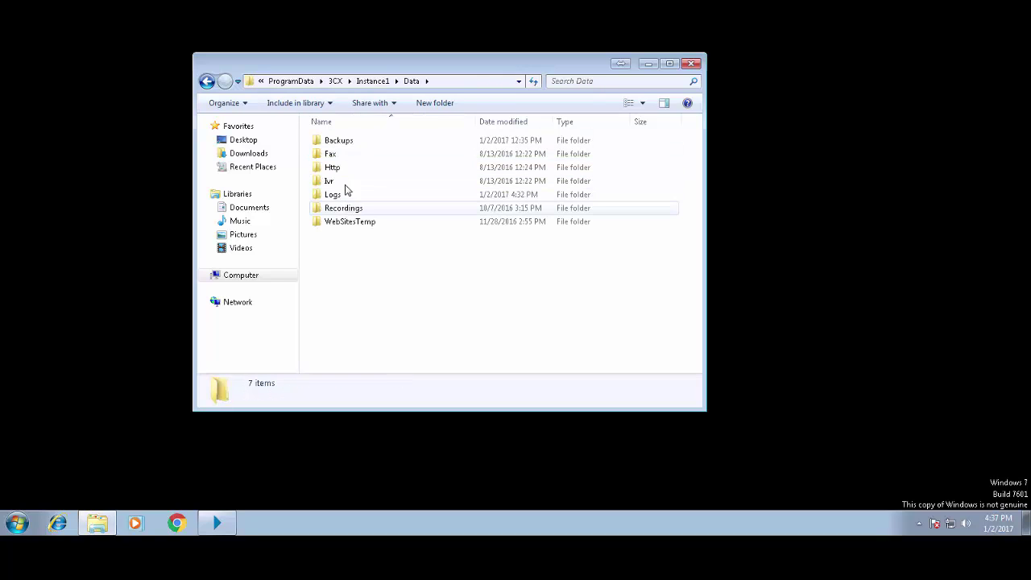
{"action": "double_click", "coordinate": [348, 142]}
{"action": "left_click_drag", "start_coordinate": [418, 256], "coordinate": [278, 135]}
{"action": "right_click", "coordinate": [332, 164]}
{"action": "left_click", "coordinate": [359, 259]}
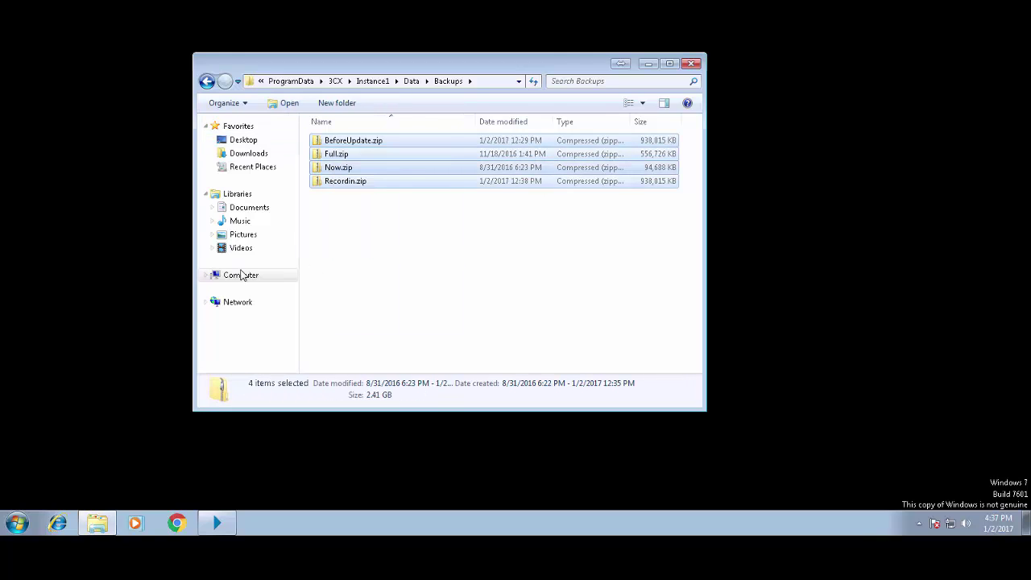
- Paste the copied backup zips into the root of Local Disk (C:)
{"action": "left_click", "coordinate": [238, 275]}
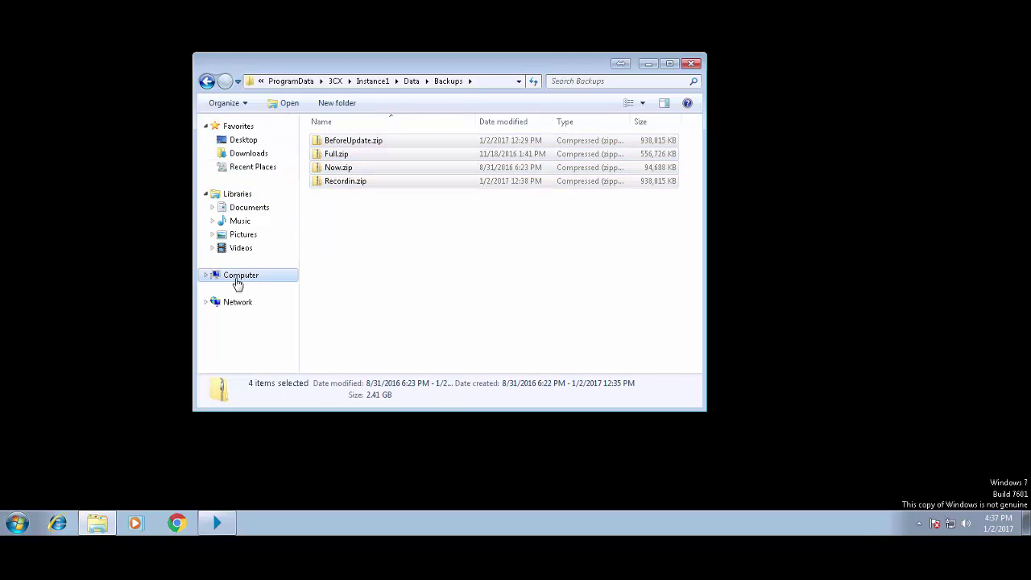
{"action": "double_click", "coordinate": [354, 150]}
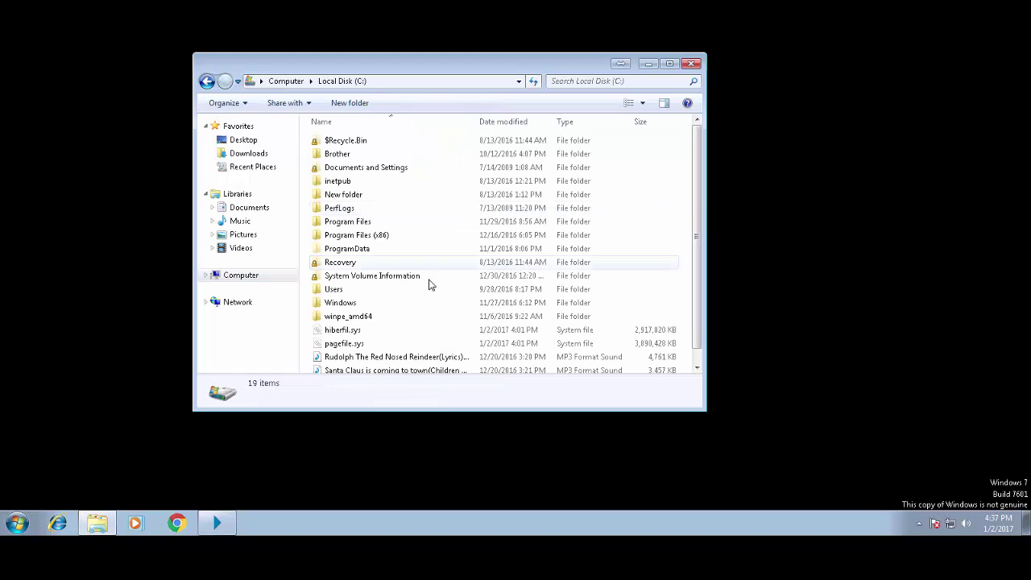
{"action": "right_click", "coordinate": [688, 260]}
{"action": "left_click", "coordinate": [701, 324]}
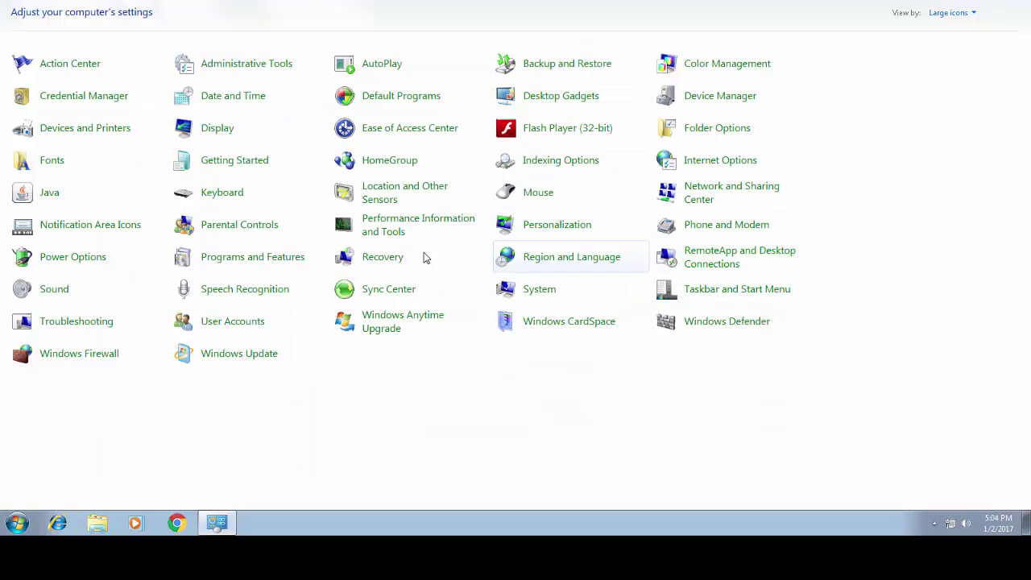
- Select 3CX Phone System in Programs and Features and choose Remove in its setup wizard
{"action": "left_click", "coordinate": [280, 261]}
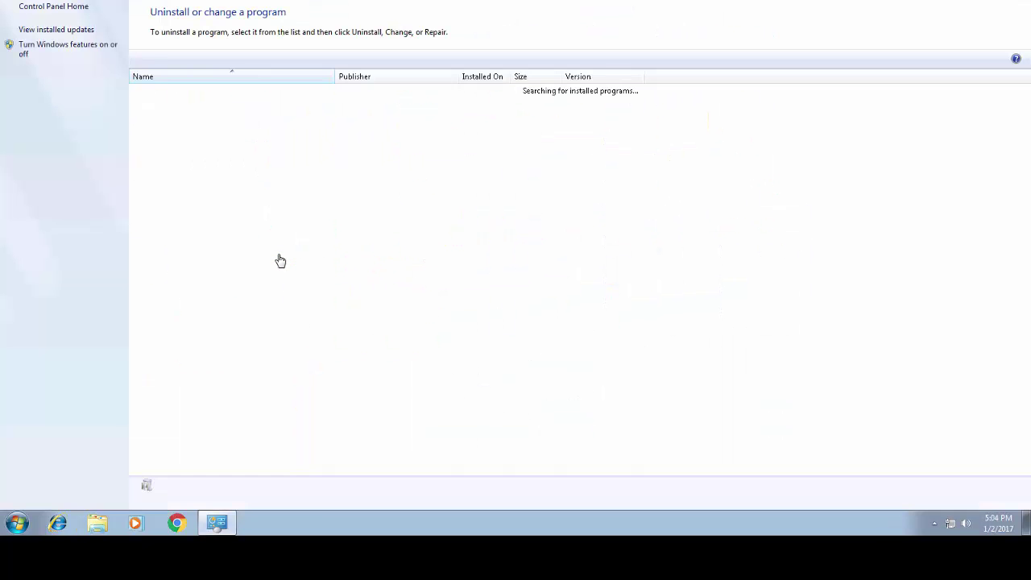
{"action": "left_click", "coordinate": [192, 92]}
{"action": "left_click", "coordinate": [213, 98]}
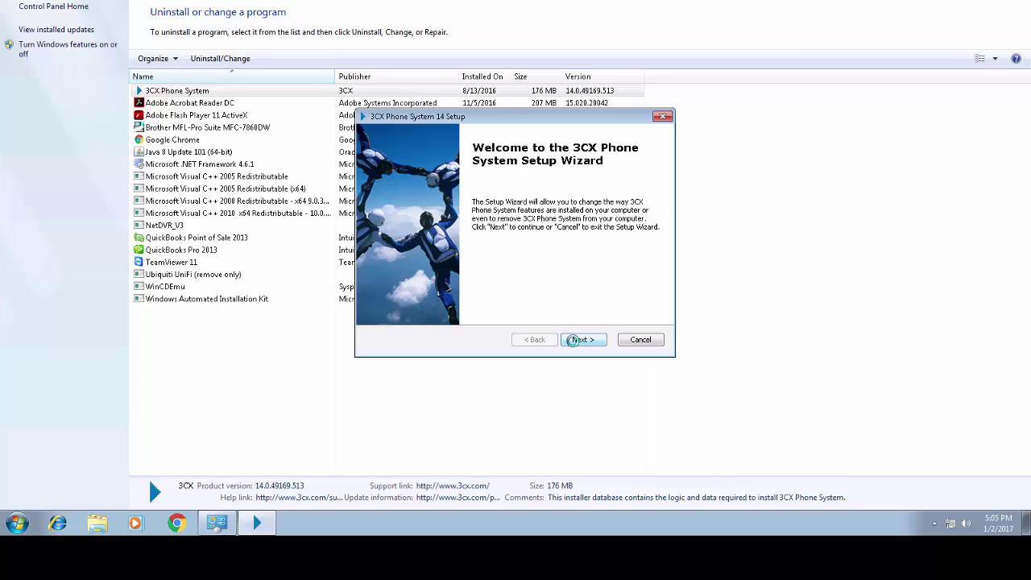
{"action": "left_click", "coordinate": [579, 339]}
{"action": "left_click", "coordinate": [415, 203]}
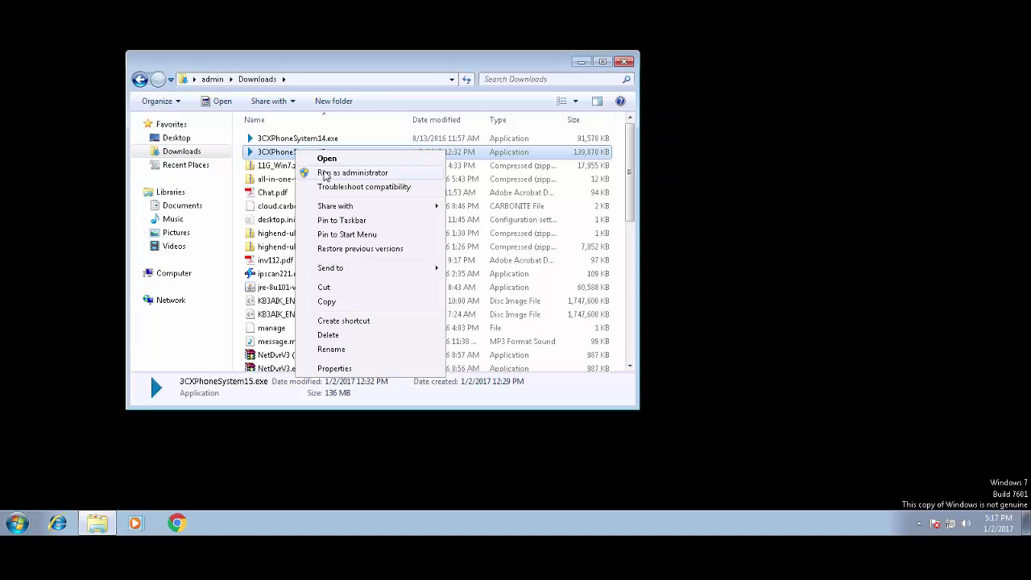
- Install 3CX 15 as administrator into C:\Program Files\3CX Phone System\ after accepting the EULA, then enter 1
{"action": "left_click", "coordinate": [322, 172]}
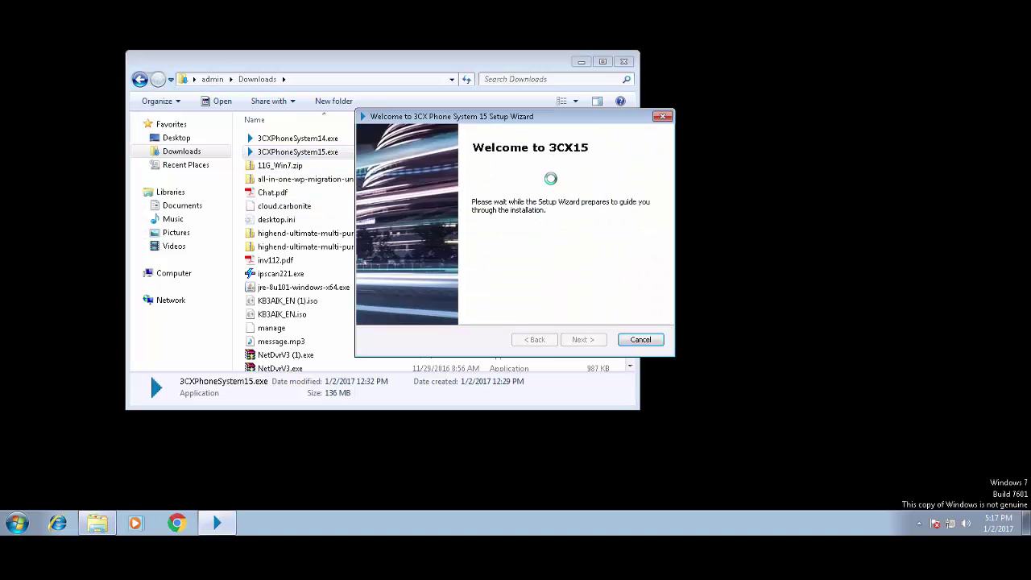
{"action": "left_click", "coordinate": [579, 340]}
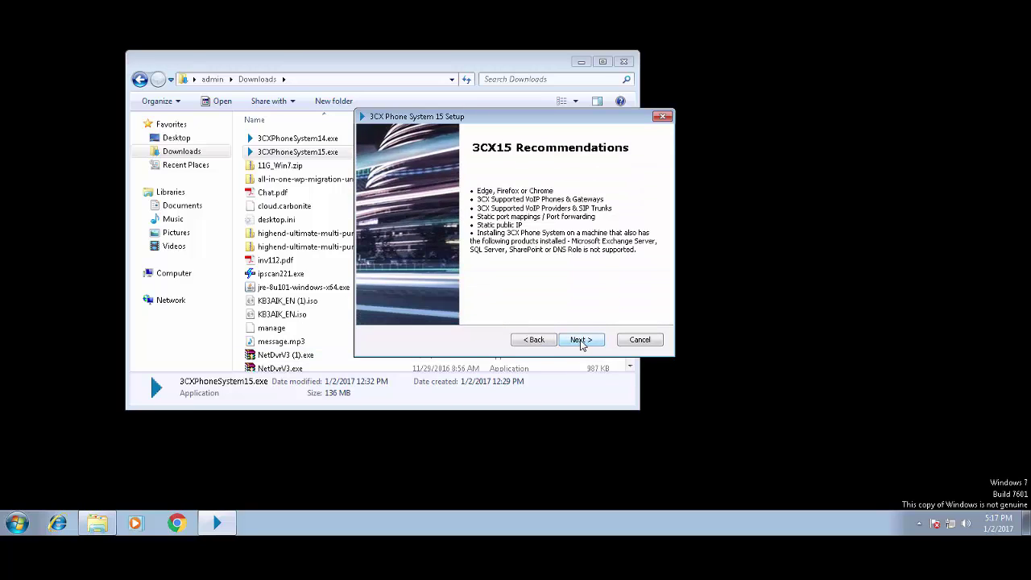
{"action": "left_click", "coordinate": [579, 339]}
{"action": "left_click", "coordinate": [456, 291]}
{"action": "left_click", "coordinate": [580, 339]}
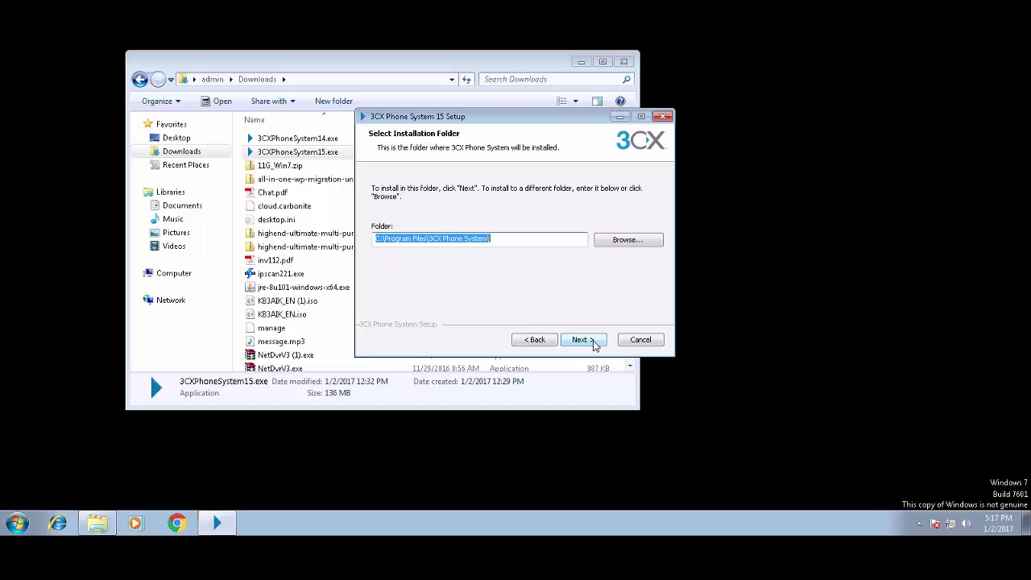
{"action": "left_click", "coordinate": [490, 240]}
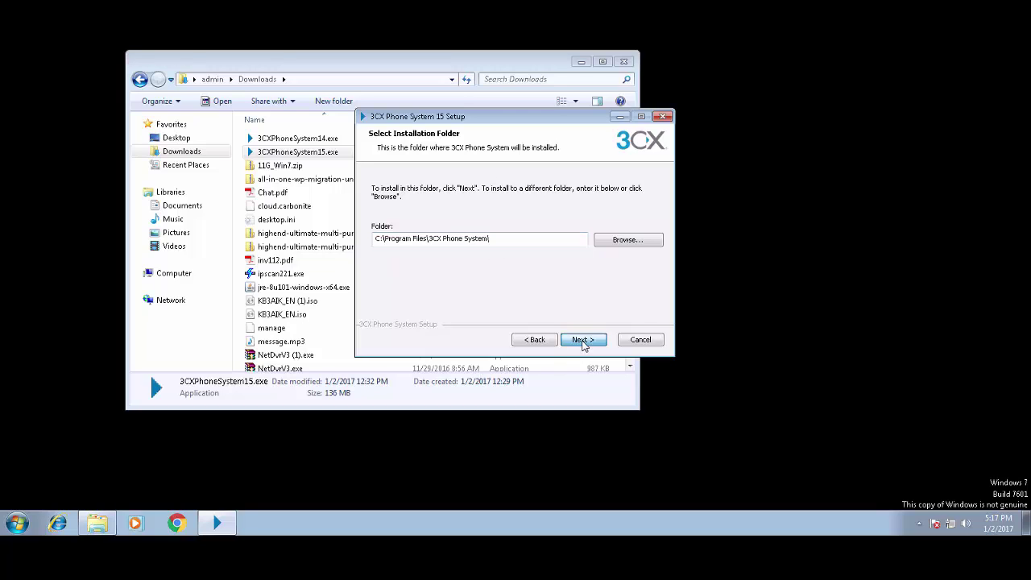
{"action": "left_click", "coordinate": [580, 339]}
{"action": "left_click", "coordinate": [580, 340]}
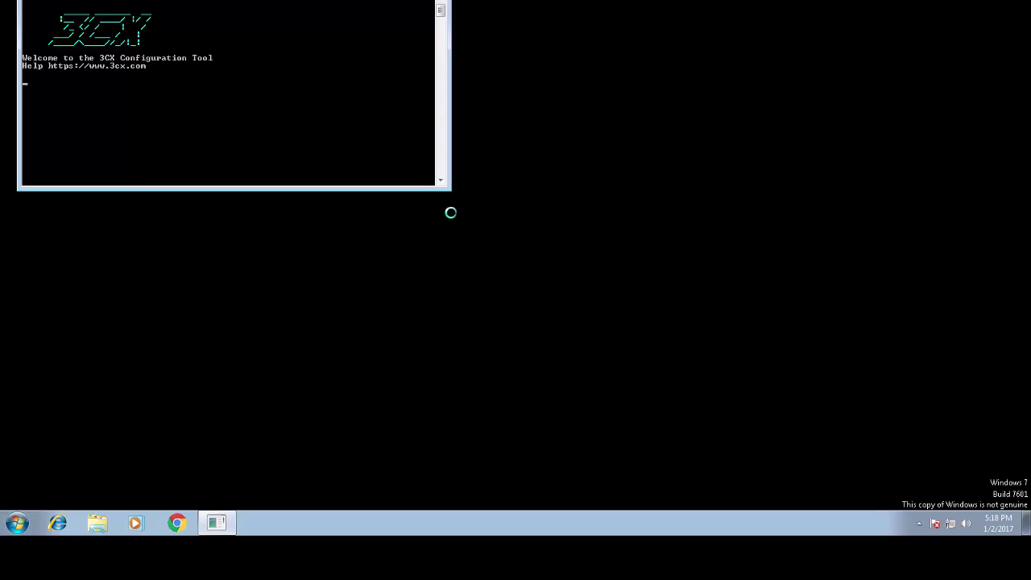
{"action": "type", "text": "1"}
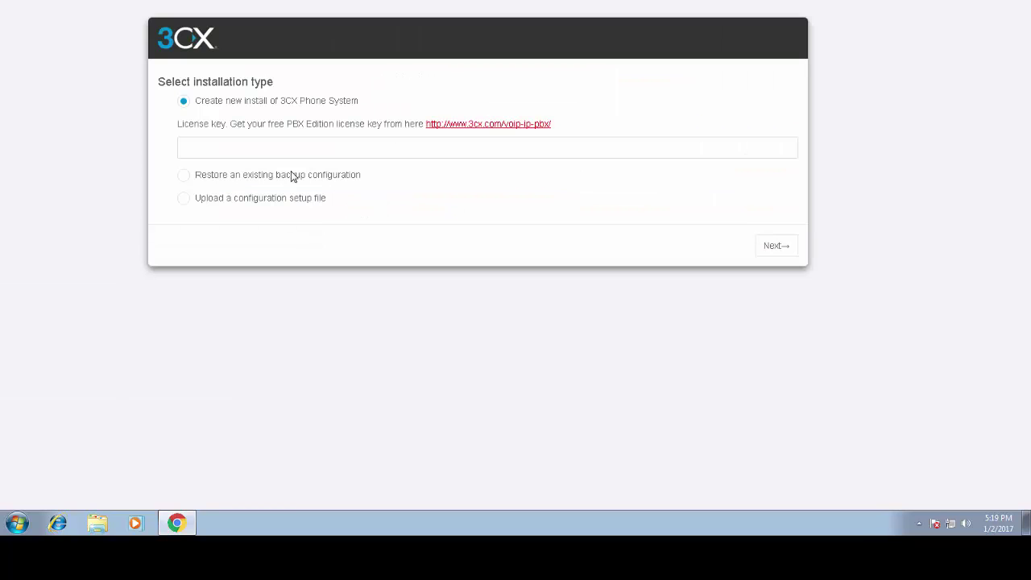
- Choose restore from backup and upload Recordin.zip from Local Disk (C:)
{"action": "left_click", "coordinate": [182, 173]}
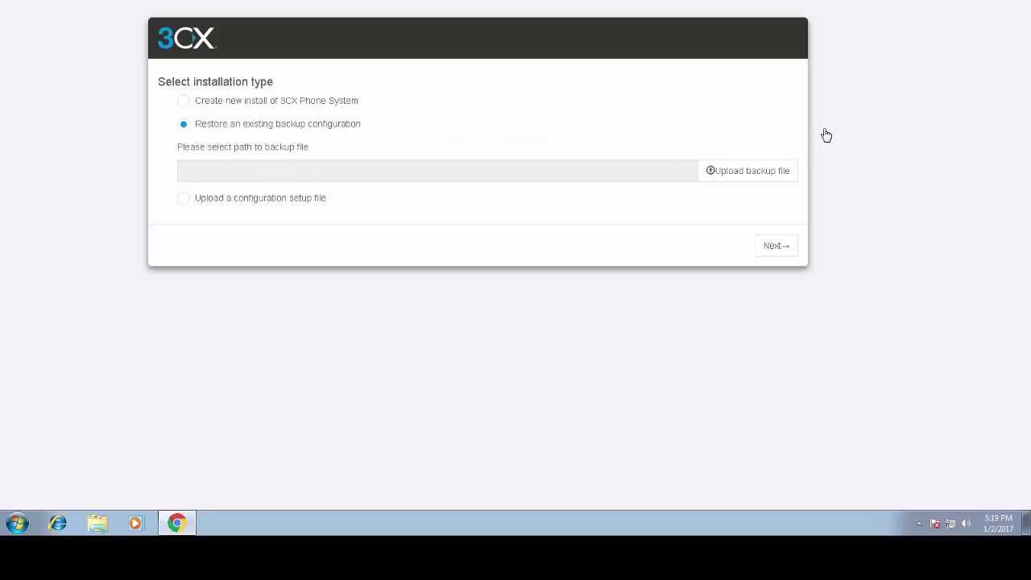
{"action": "left_click", "coordinate": [757, 170]}
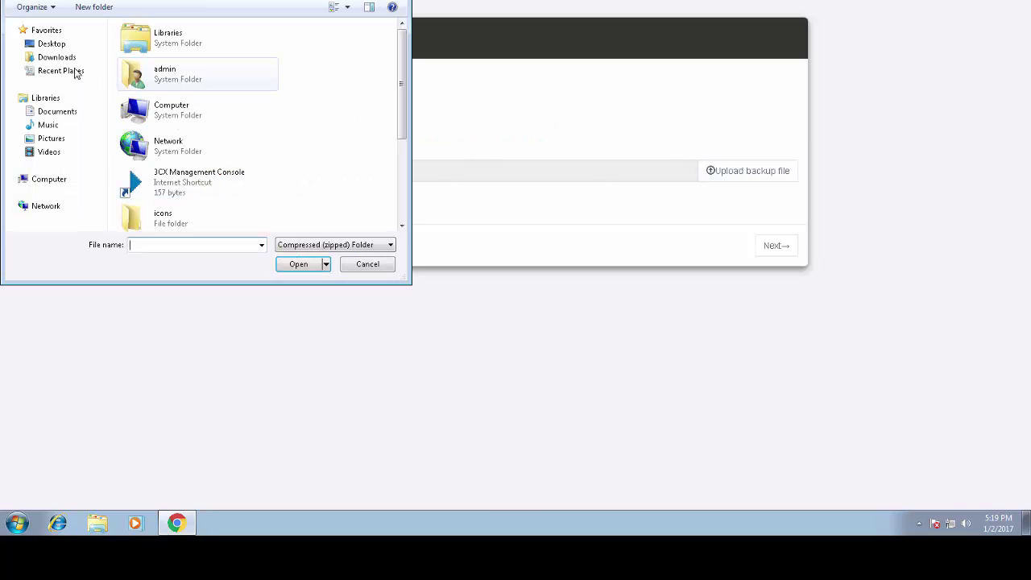
{"action": "left_click", "coordinate": [143, 89]}
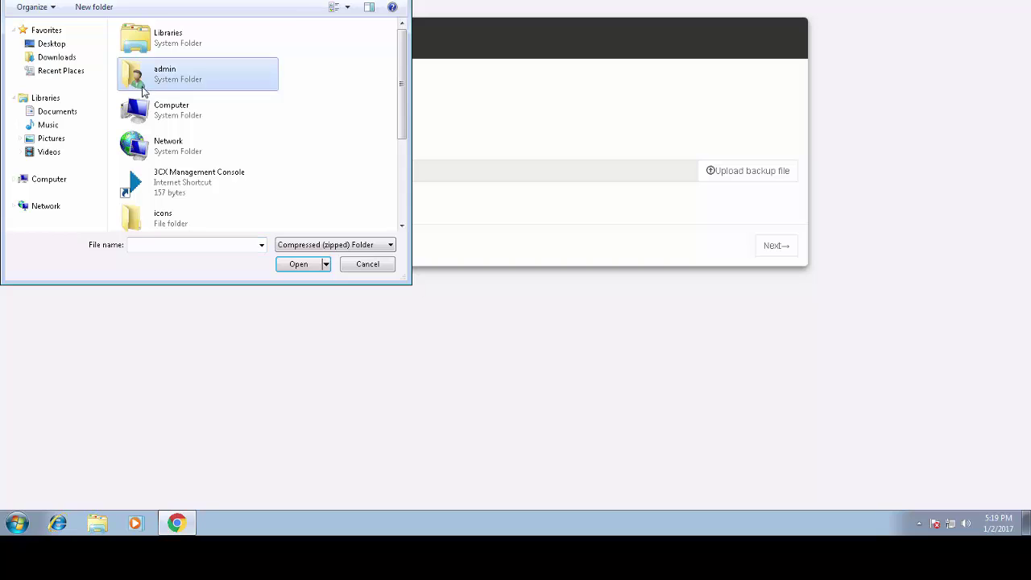
{"action": "scroll", "coordinate": [182, 153], "scroll_direction": "down", "scroll_amount": 3}
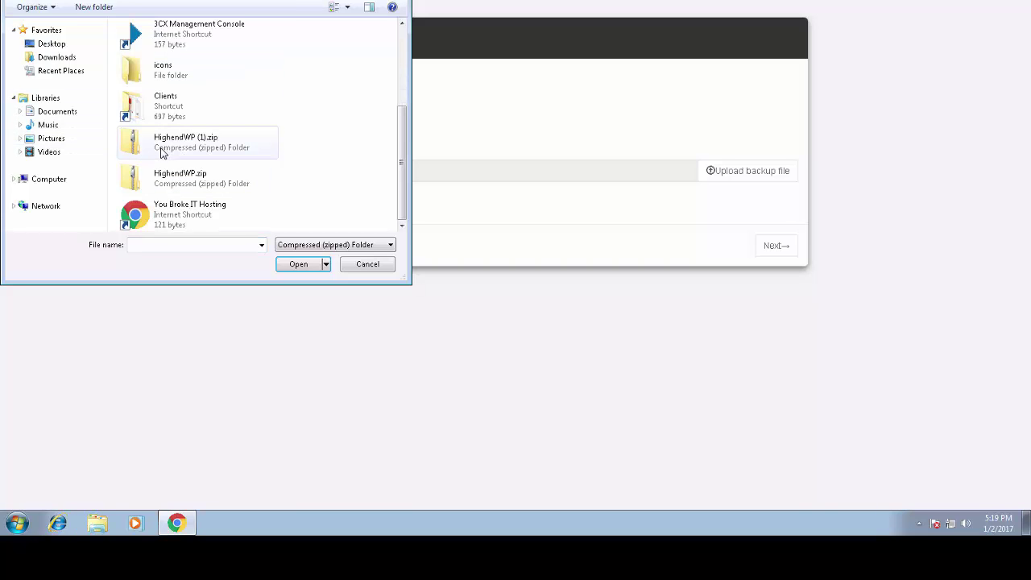
{"action": "left_click", "coordinate": [44, 178]}
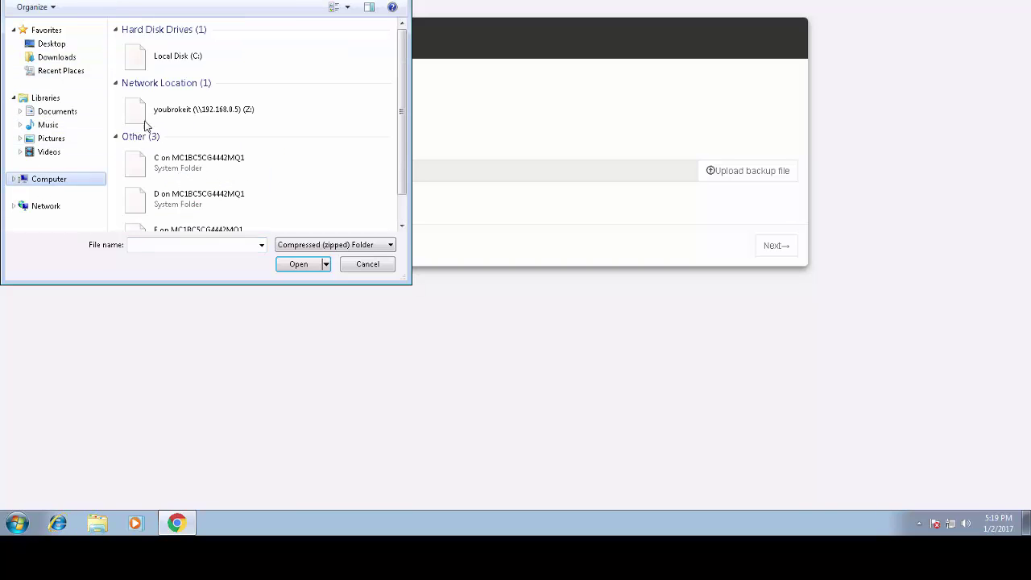
{"action": "double_click", "coordinate": [173, 61]}
{"action": "scroll", "coordinate": [166, 106], "scroll_direction": "down", "scroll_amount": 2}
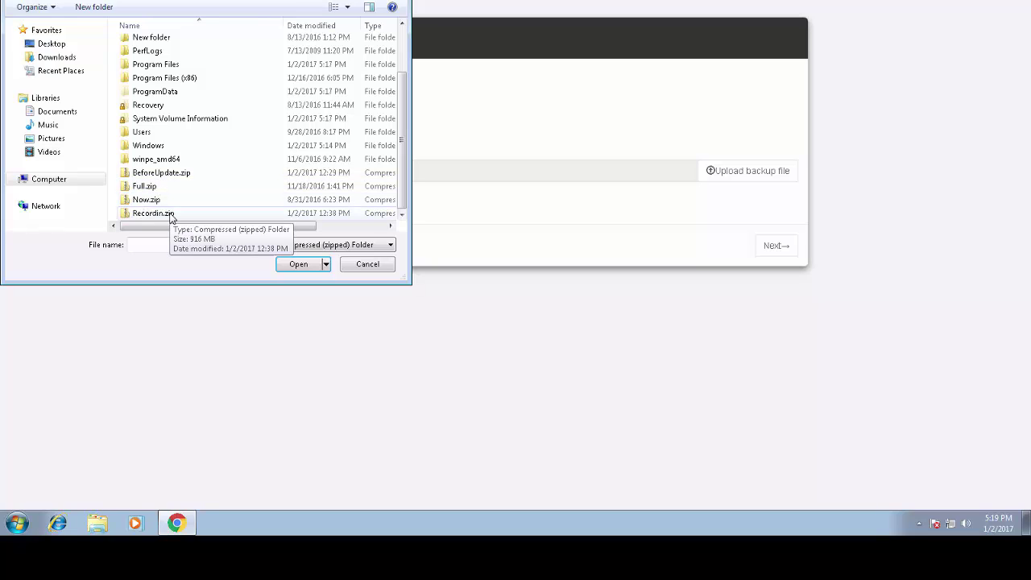
{"action": "double_click", "coordinate": [170, 214]}
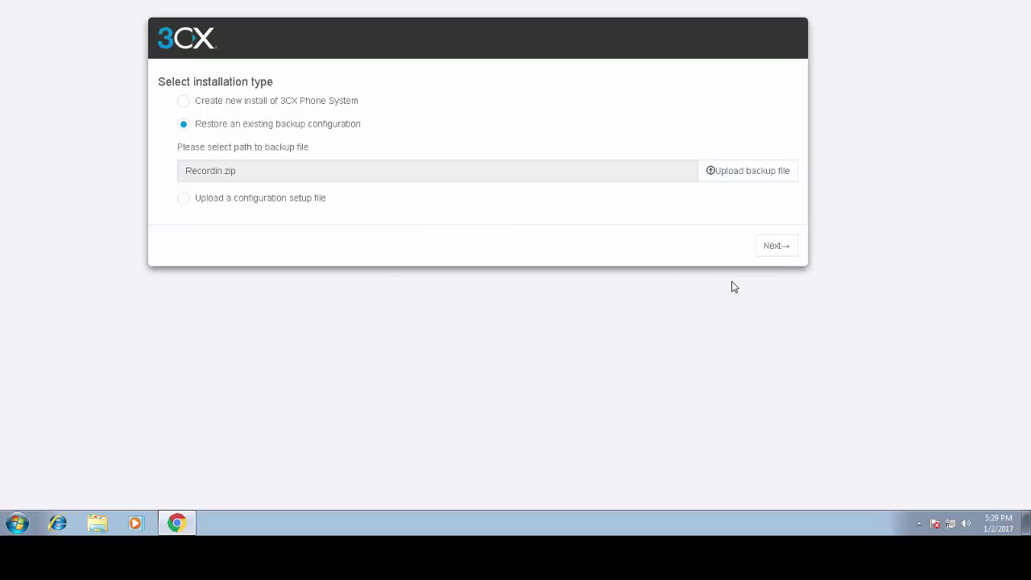
{"action": "left_click", "coordinate": [761, 245]}
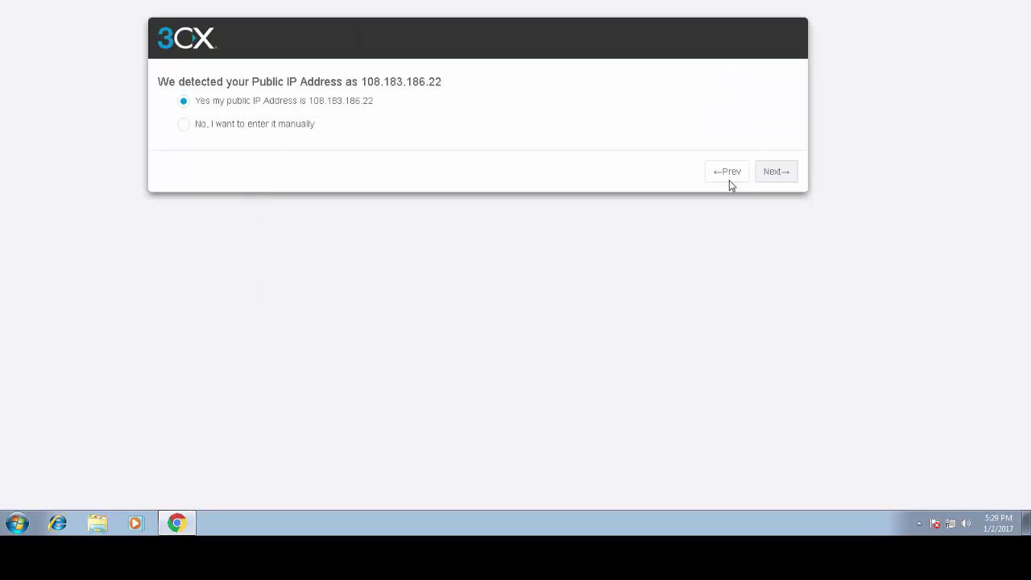
- Mark the detected public IP as static and request the free FQDN ybi.3cx.us
{"action": "left_click", "coordinate": [789, 176]}
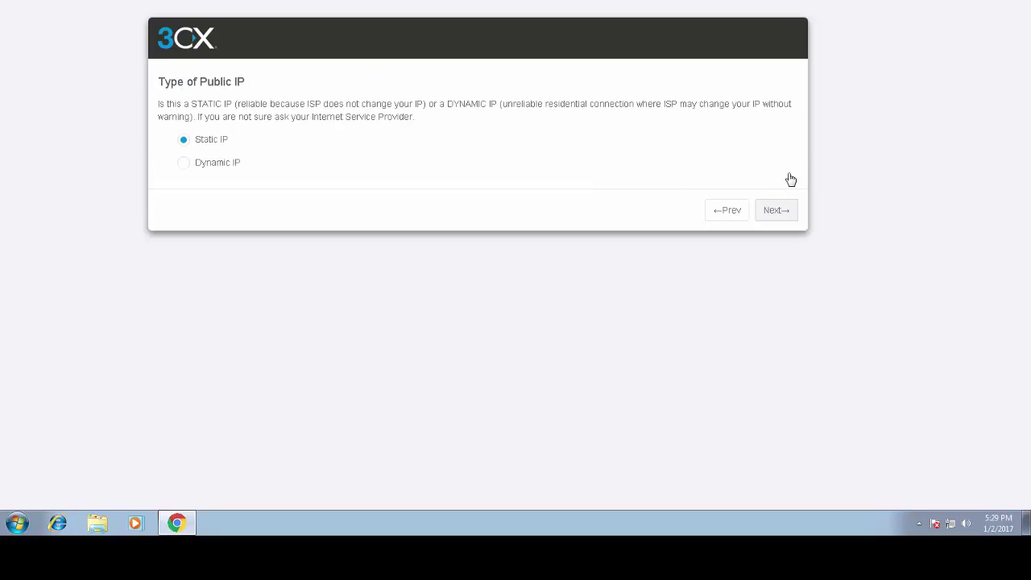
{"action": "left_click", "coordinate": [791, 214]}
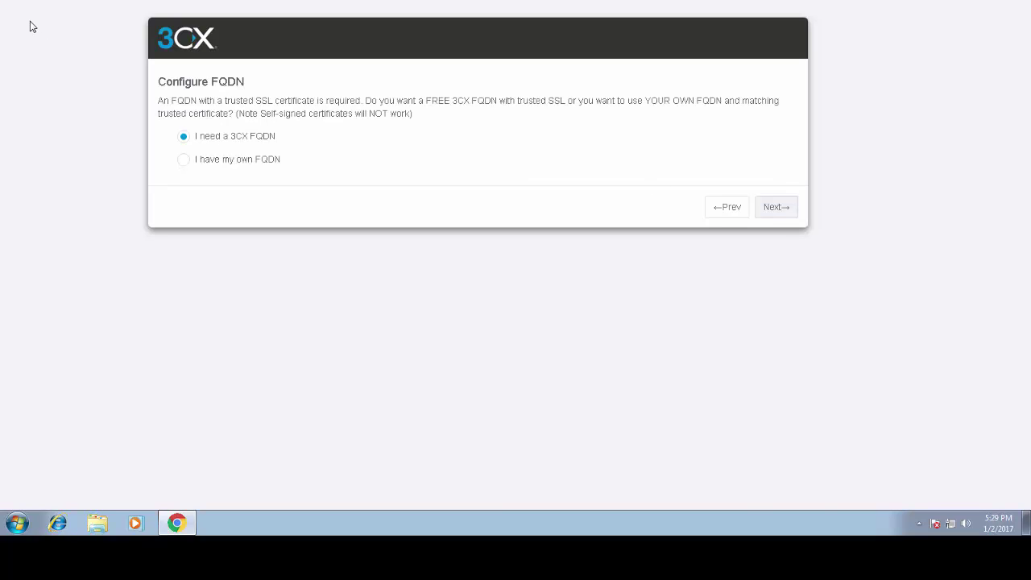
{"action": "left_click", "coordinate": [771, 211]}
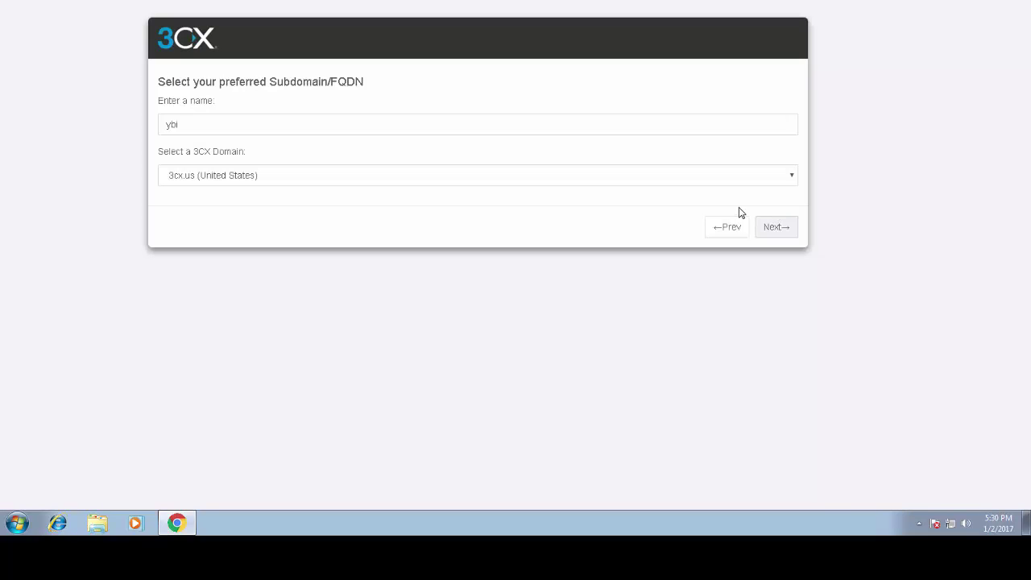
{"action": "left_click_drag", "start_coordinate": [193, 124], "coordinate": [143, 124]}
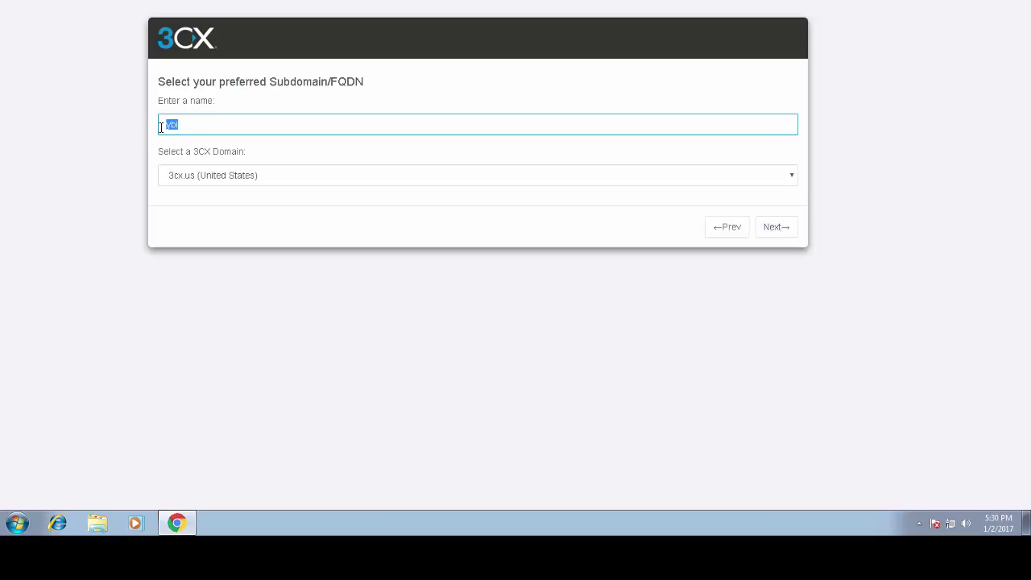
{"action": "left_click", "coordinate": [249, 175]}
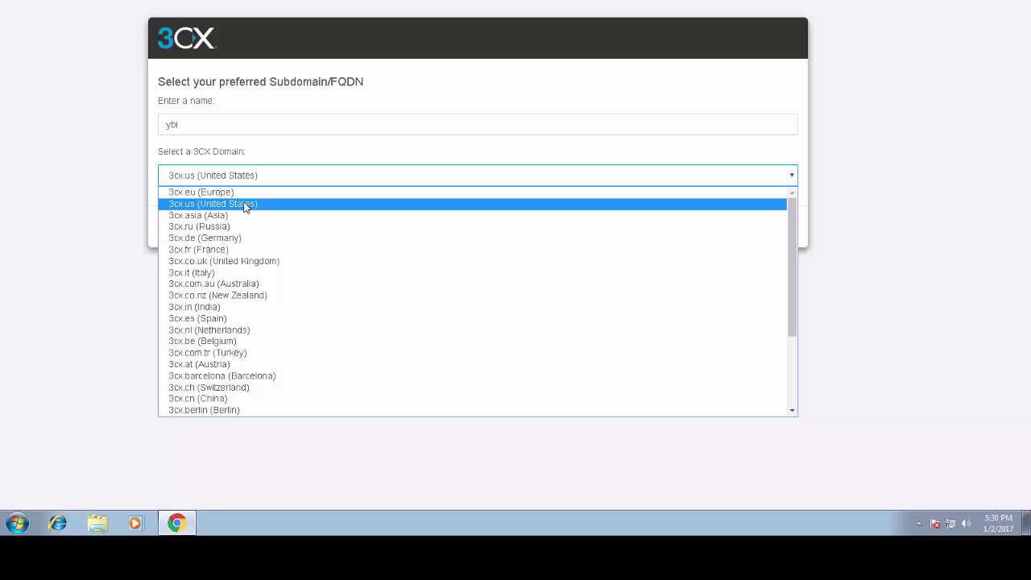
{"action": "left_click", "coordinate": [245, 205]}
{"action": "left_click", "coordinate": [785, 227]}
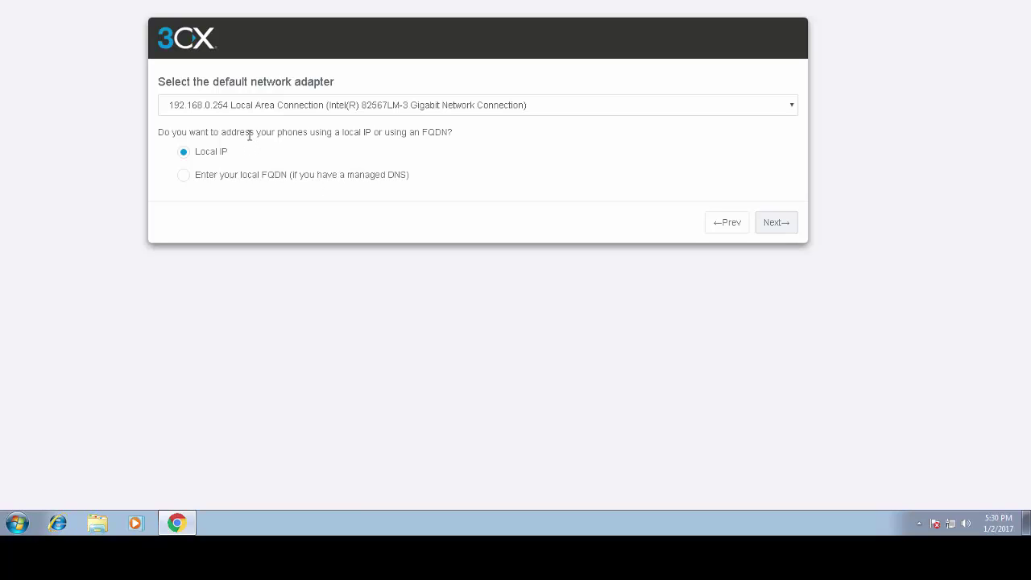
- Keep adapter 192.168.0.254 with Local IP, HTTPS 5001 and HTTP 5000, and finish
{"action": "left_click", "coordinate": [356, 116]}
{"action": "left_click", "coordinate": [360, 112]}
{"action": "left_click", "coordinate": [775, 225]}
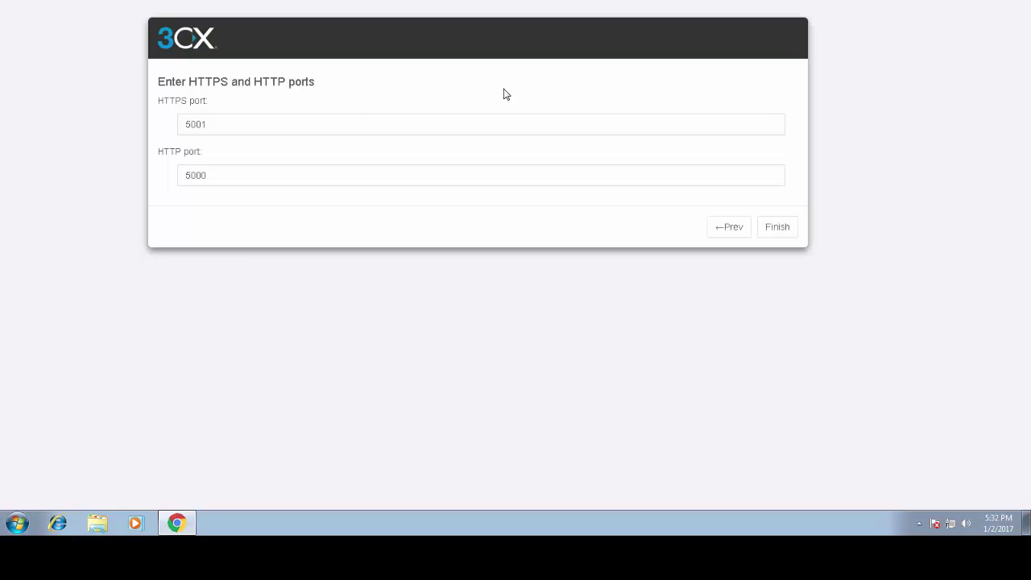
{"action": "left_click", "coordinate": [774, 229]}
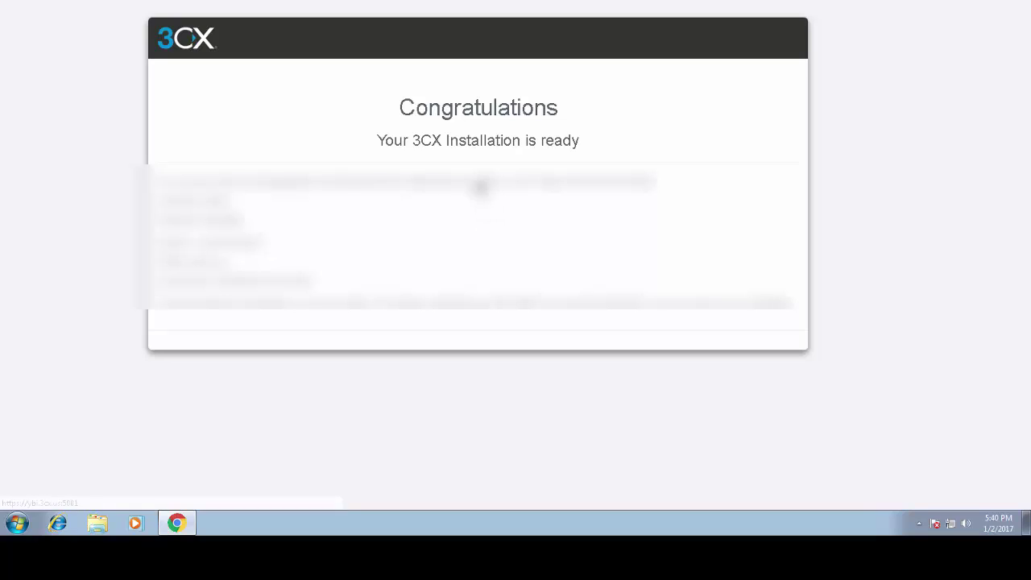
- Open the Management Console and log in with the admin username and password
{"action": "left_click", "coordinate": [481, 184]}
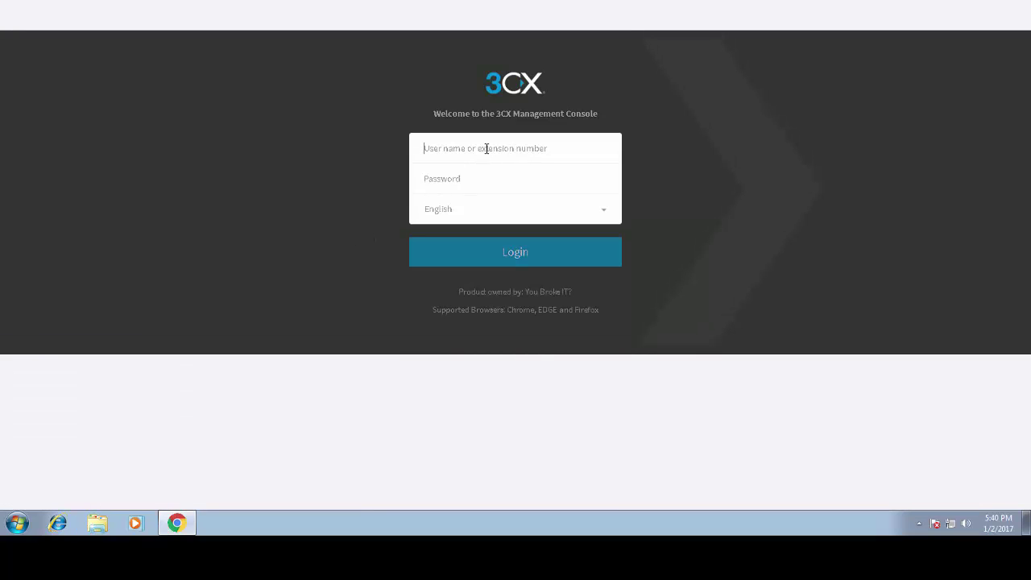
{"action": "left_click", "coordinate": [486, 149]}
{"action": "type", "text": "a"}
{"action": "type", "text": "ad"}
{"action": "key", "text": "Return"}
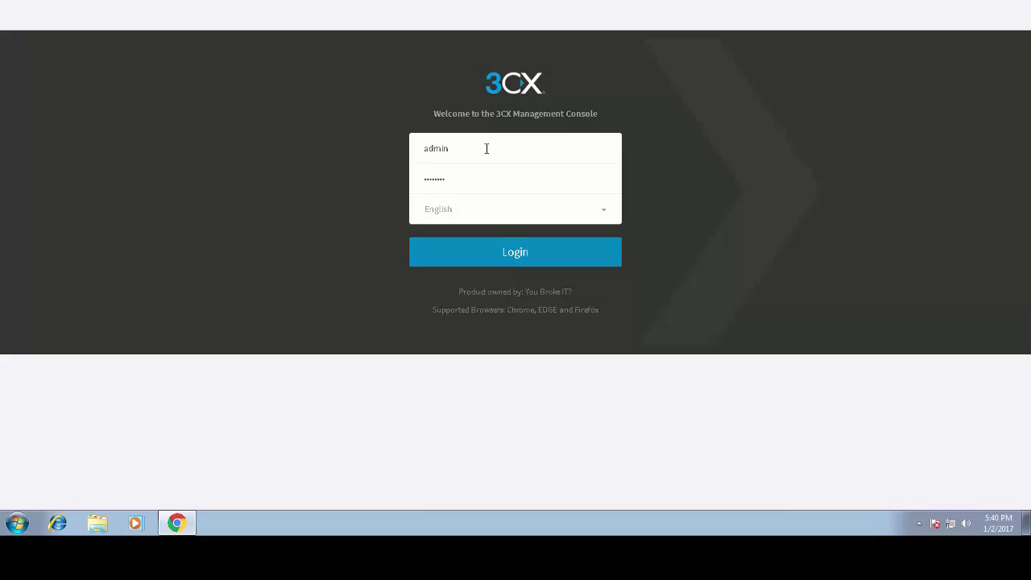
{"action": "left_click", "coordinate": [503, 242]}
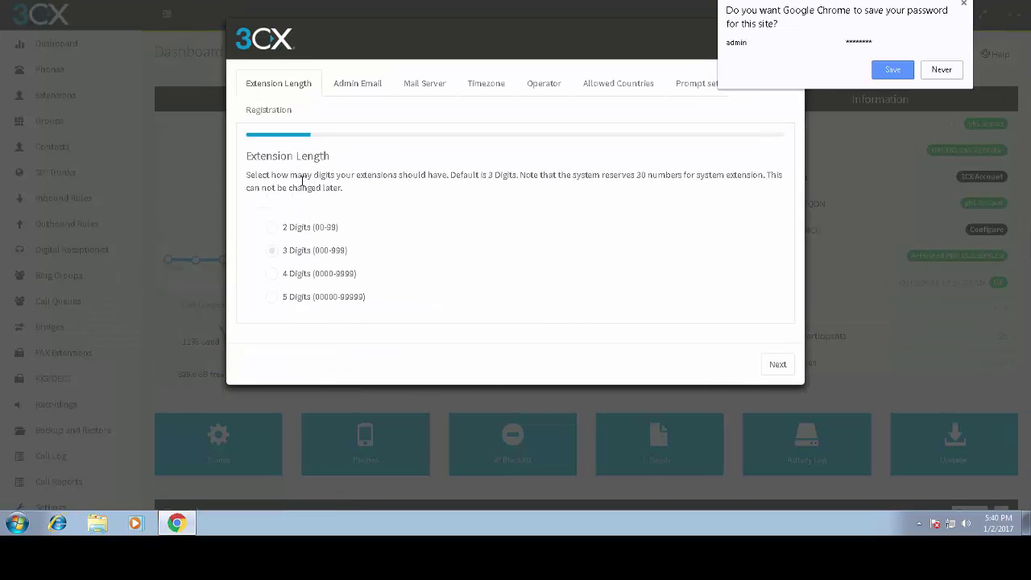
- Keep 3-digit extensions and enter the admin notification e-mail address, correcting its ending
{"action": "left_click", "coordinate": [778, 364]}
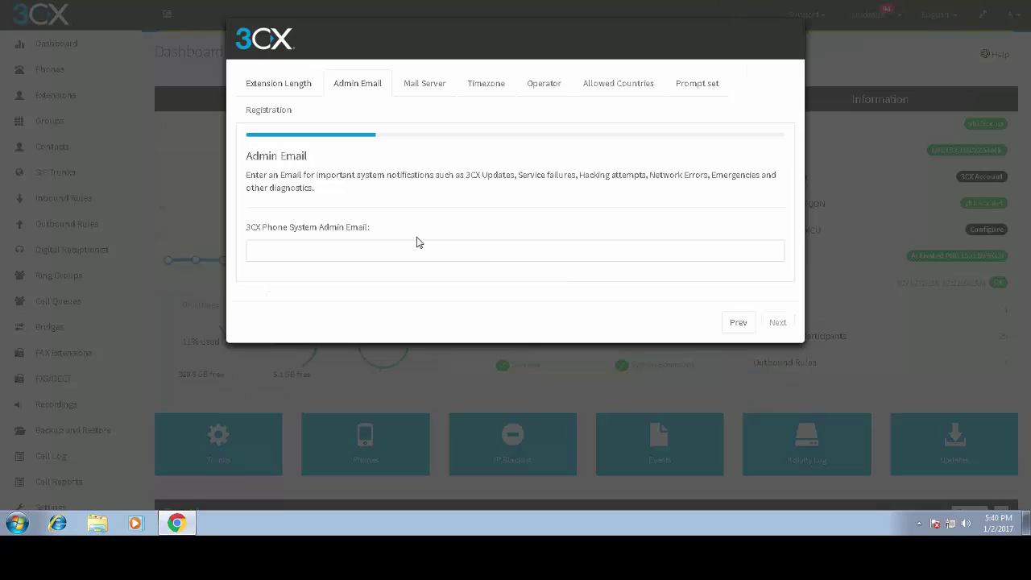
{"action": "left_click", "coordinate": [316, 252]}
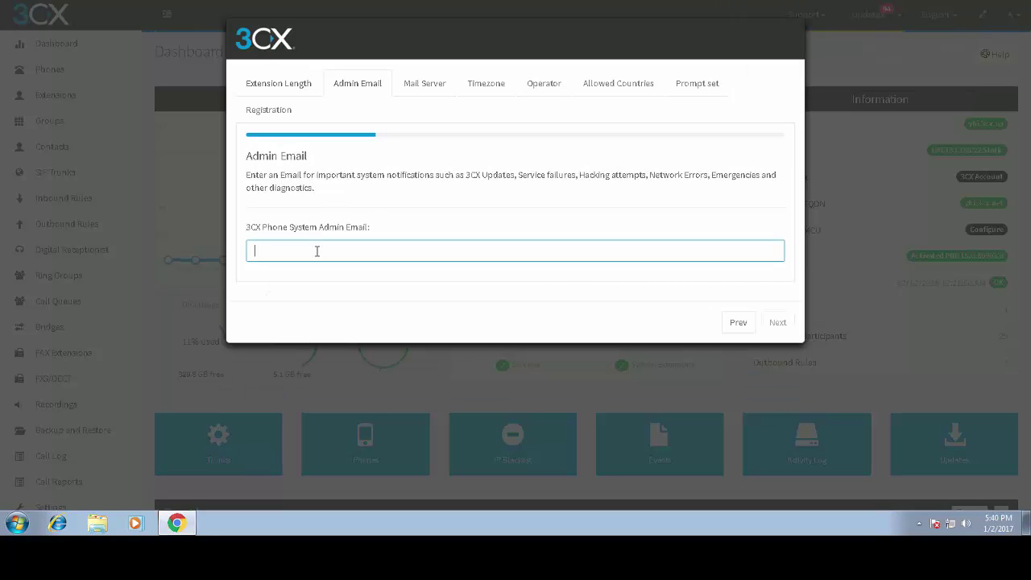
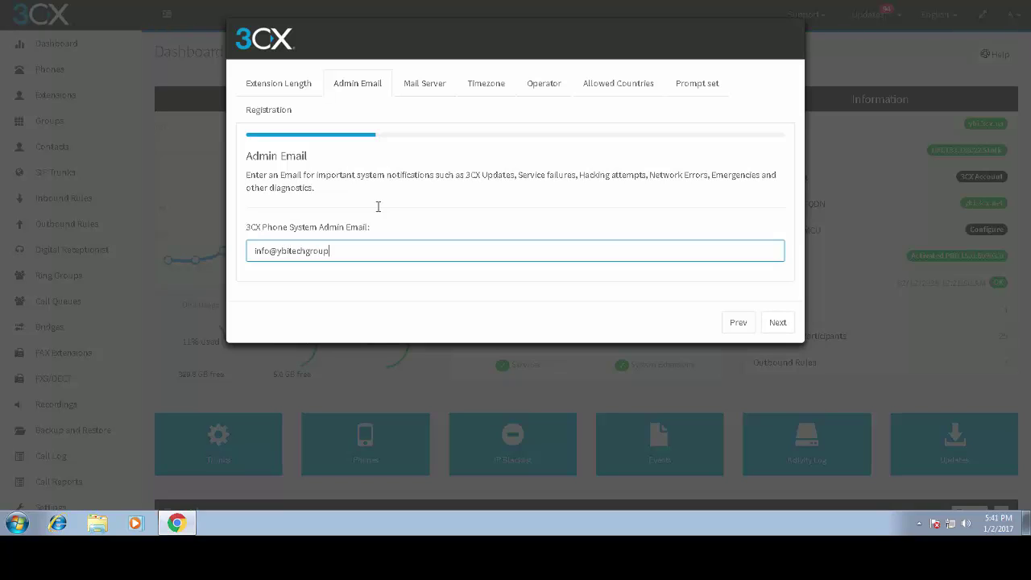
{"action": "type", "text": "cpom"}
{"action": "key", "text": "BackSpace"}
{"action": "key", "text": "BackSpace"}
{"action": "key", "text": "BackSpace"}
{"action": "key", "text": "BackSpace"}
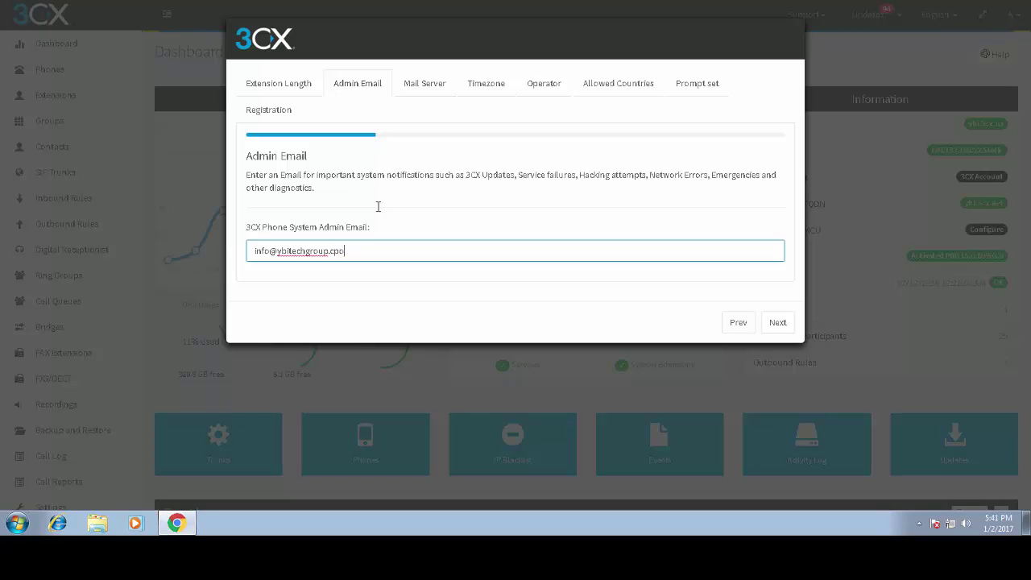
- Finish the admin e-mail address and replace the mail server with smtp.gmail
{"action": "type", "text": "com"}
{"action": "left_click", "coordinate": [778, 322]}
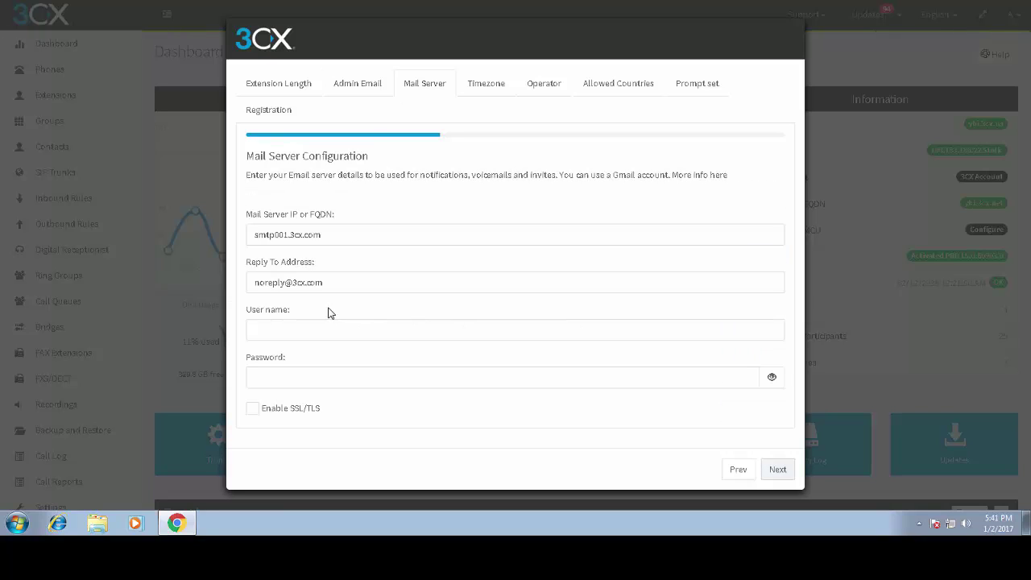
{"action": "left_click_drag", "start_coordinate": [322, 234], "coordinate": [167, 223]}
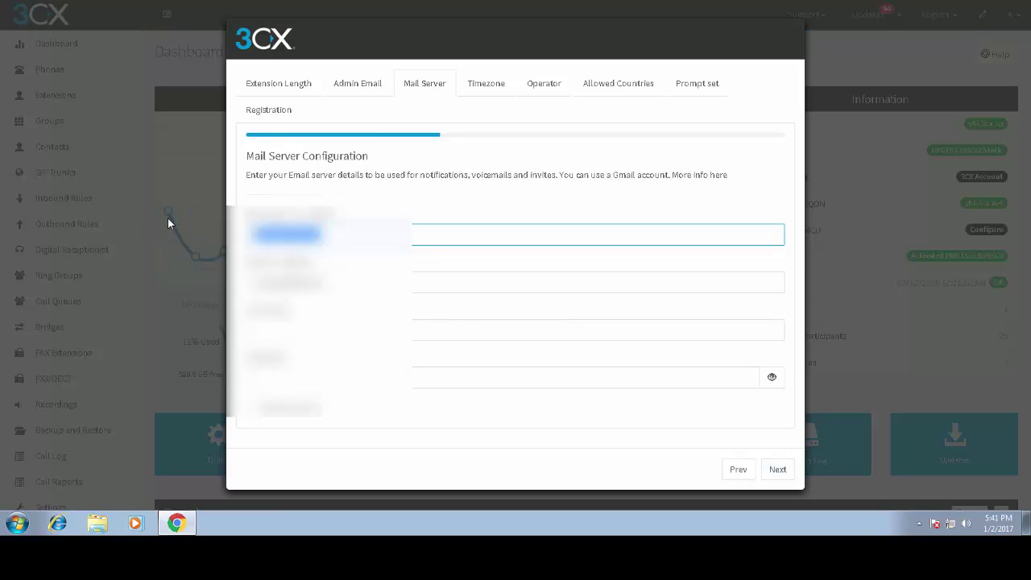
{"action": "type", "text": "smtp"}
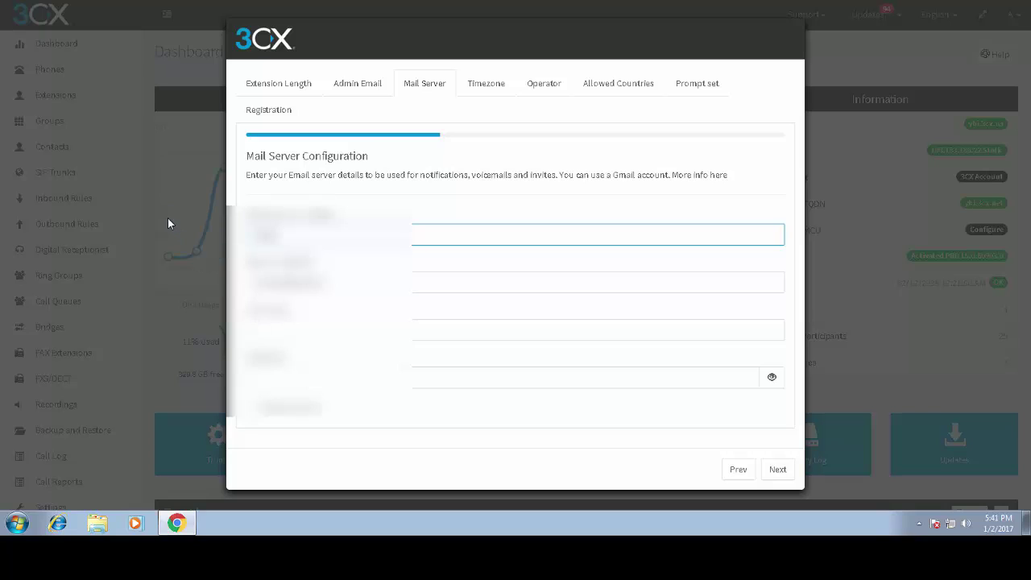
{"action": "type", "text": ".gmail."}
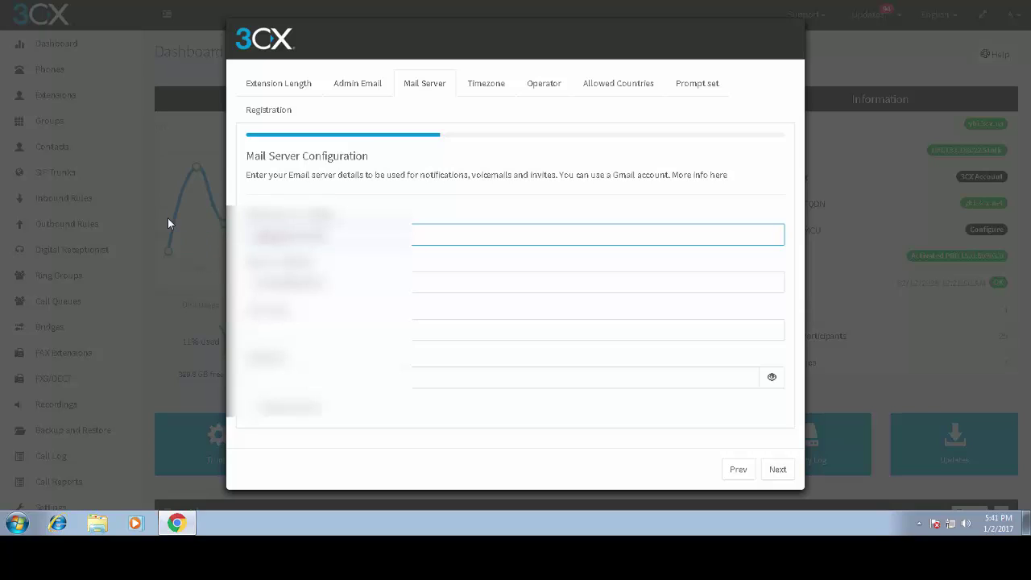
- Enter the mail username and password, then continue to the time zone step
{"action": "key", "text": "Tab"}
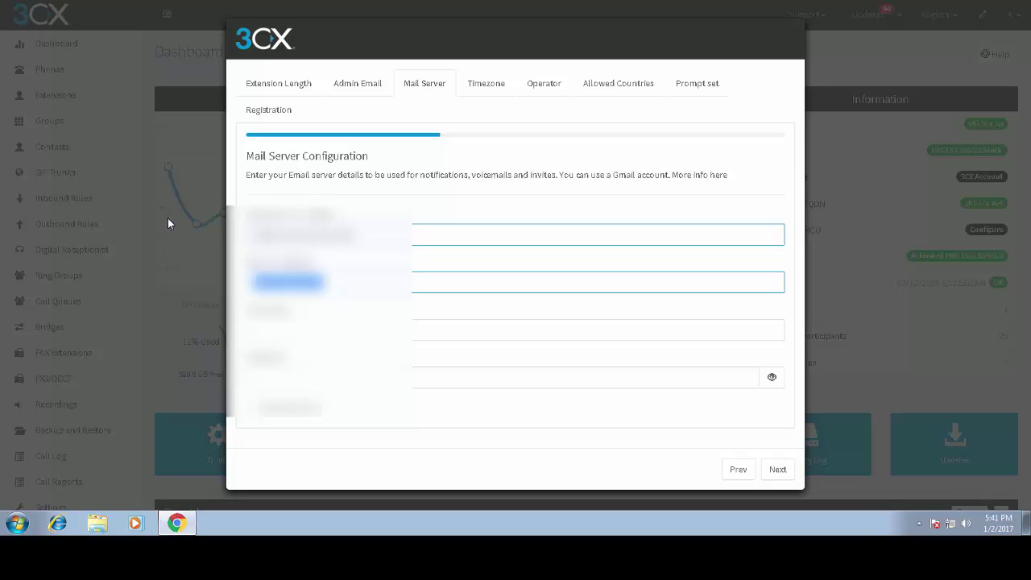
{"action": "key", "text": "Tab"}
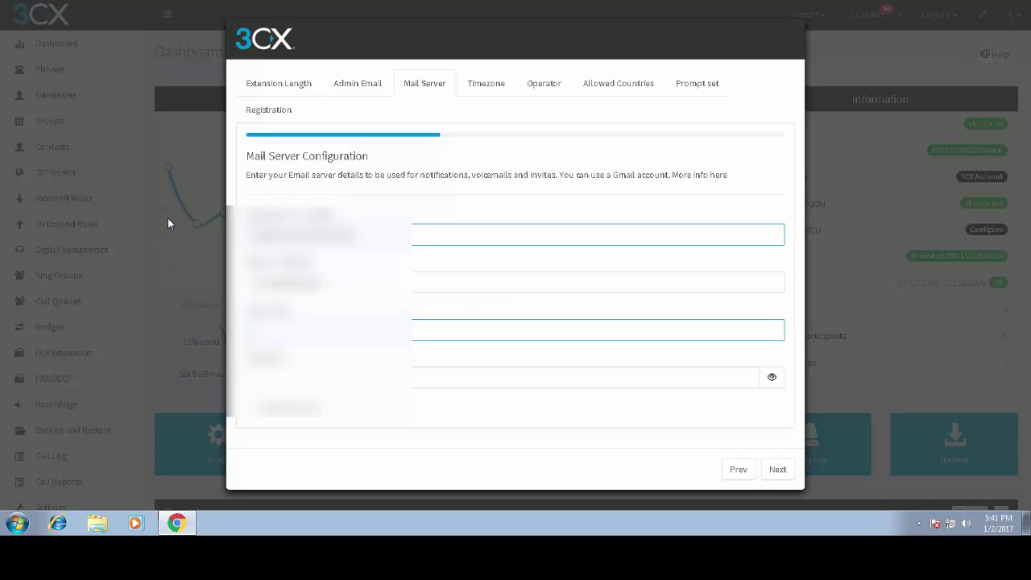
{"action": "type", "text": "admin"}
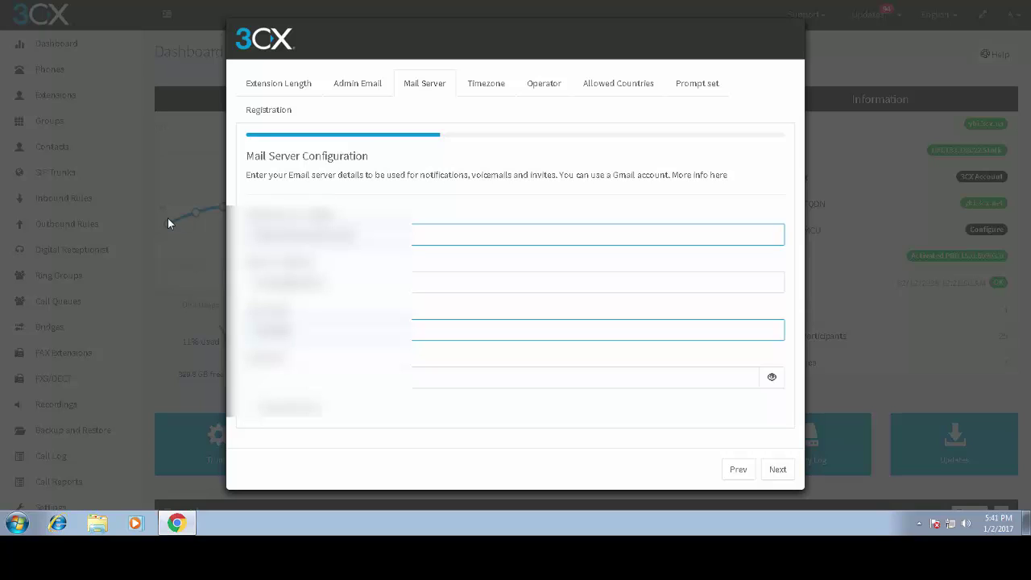
{"action": "key", "text": "Tab"}
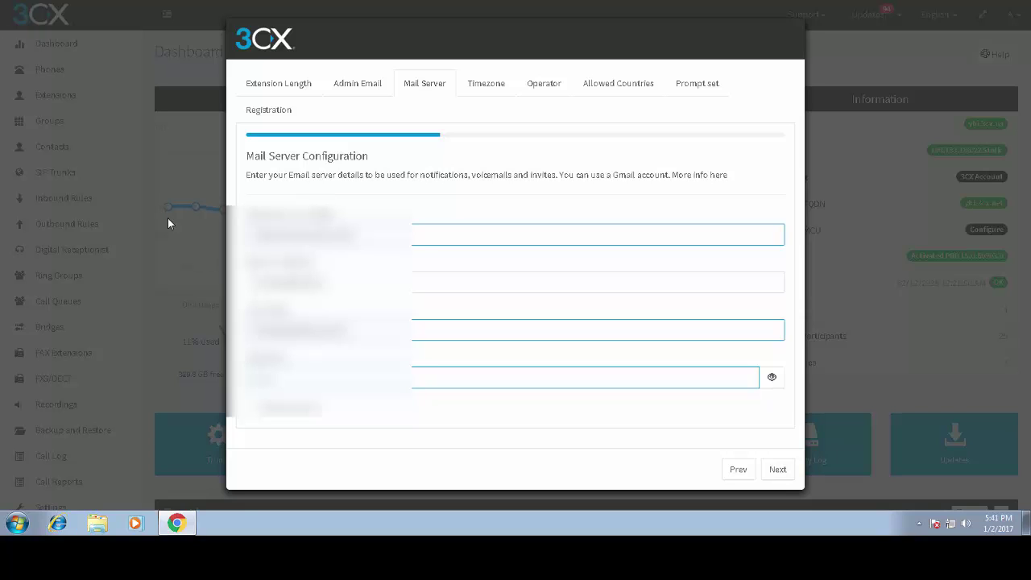
{"action": "left_click", "coordinate": [778, 470]}
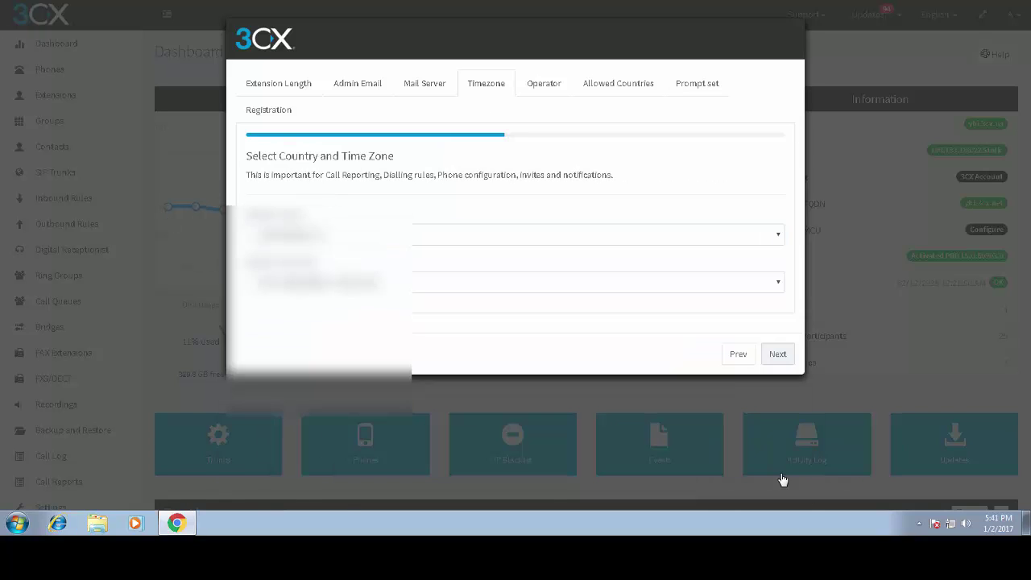
- Set the time zone to -5:00 United States - Eastern Time
{"action": "left_click", "coordinate": [402, 282]}
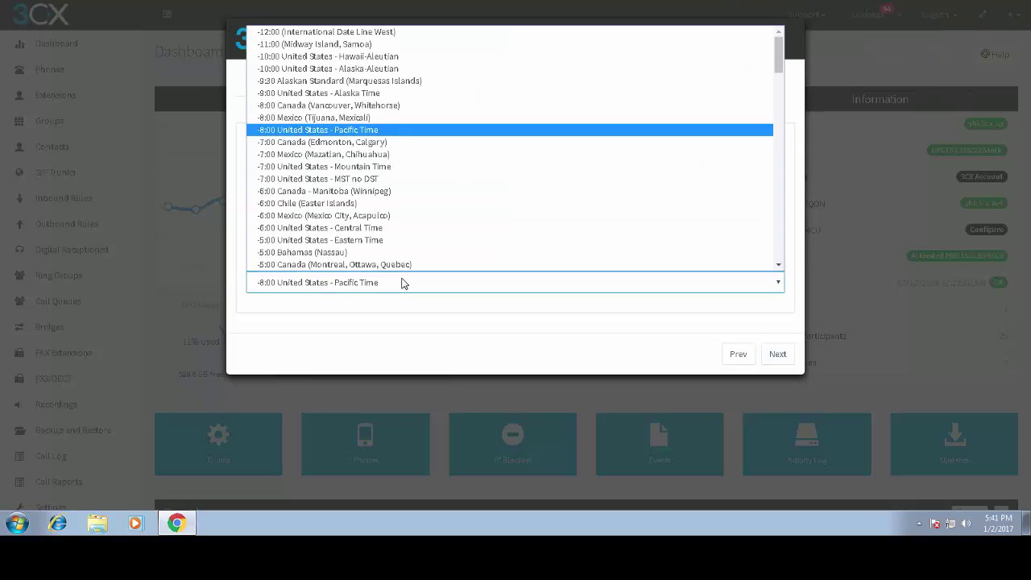
{"action": "scroll", "coordinate": [354, 211], "scroll_direction": "down", "scroll_amount": 3}
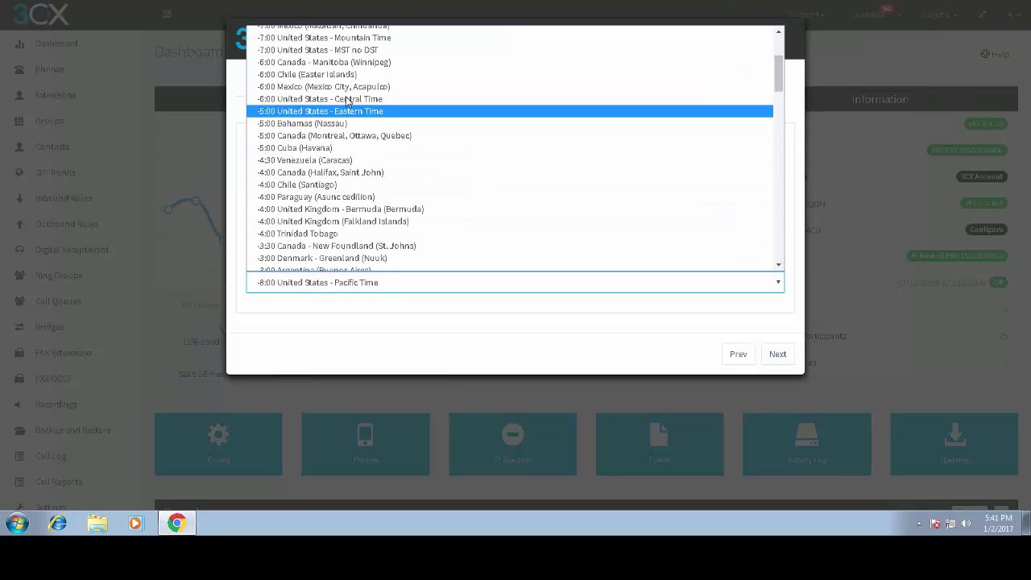
{"action": "left_click", "coordinate": [356, 110]}
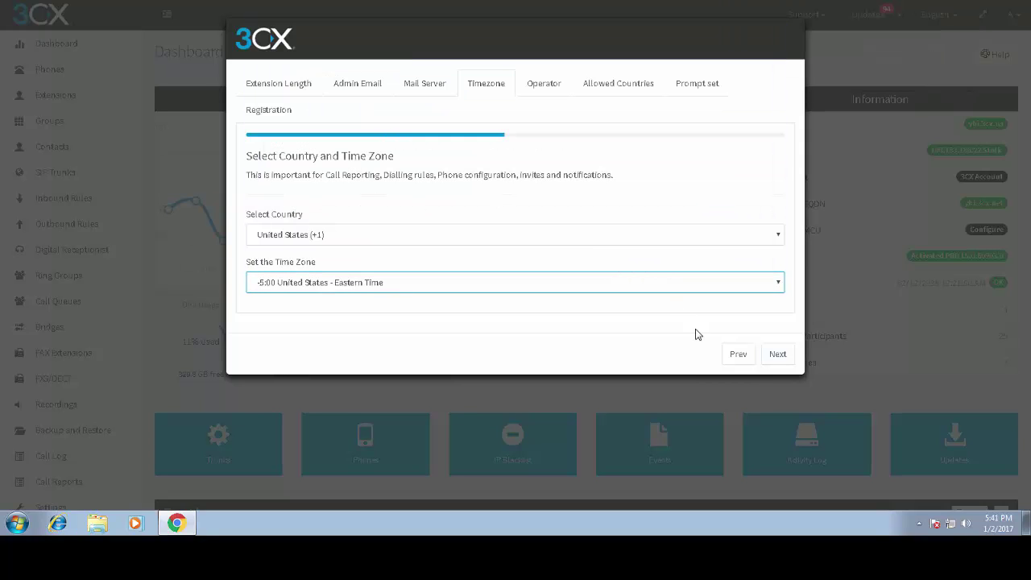
- Advance past the Operator and Allowed Countries steps to Select Language
{"action": "left_click", "coordinate": [777, 357]}
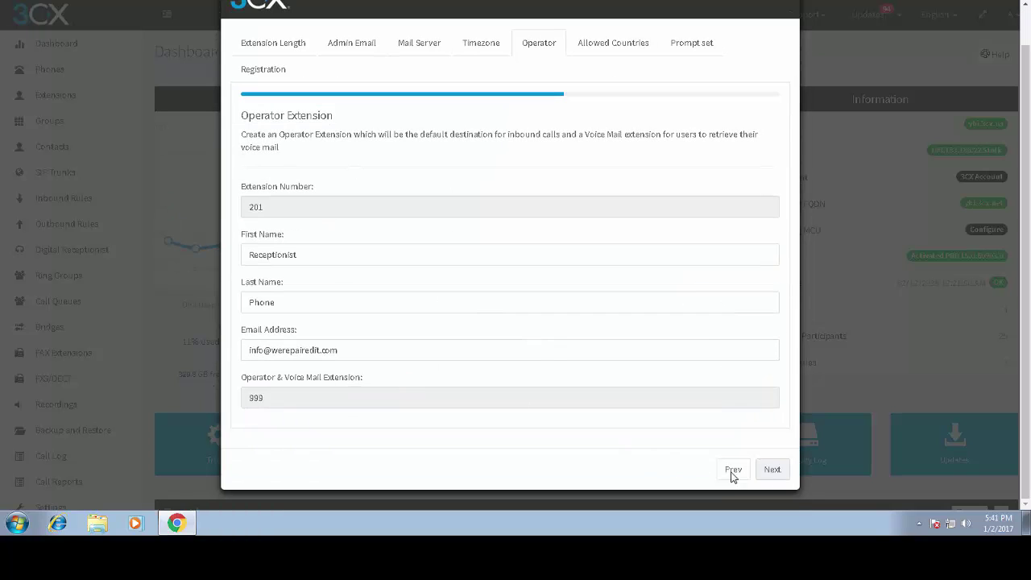
{"action": "left_click", "coordinate": [775, 470]}
{"action": "scroll", "coordinate": [484, 228], "scroll_direction": "down", "scroll_amount": 1}
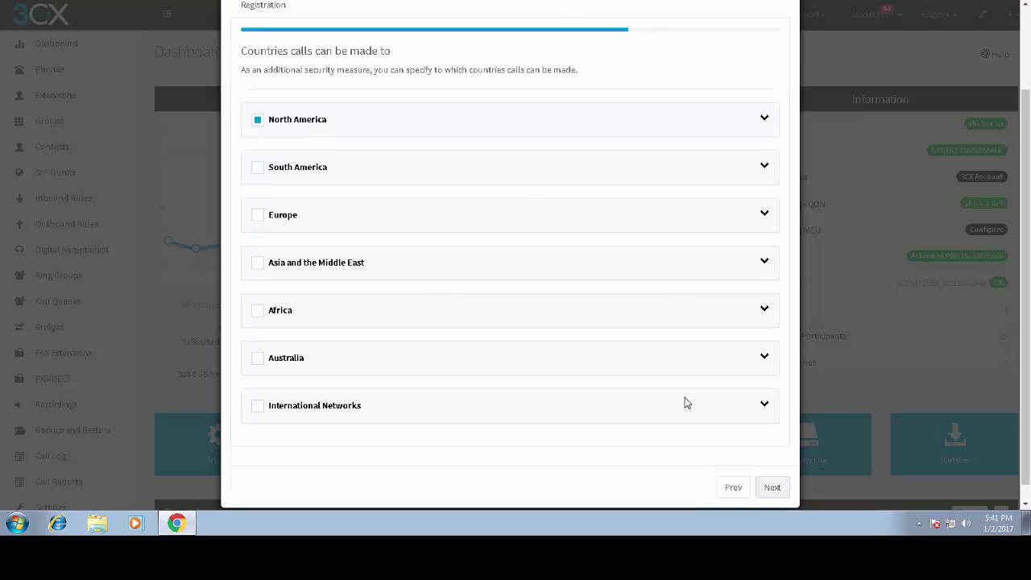
{"action": "left_click", "coordinate": [771, 488]}
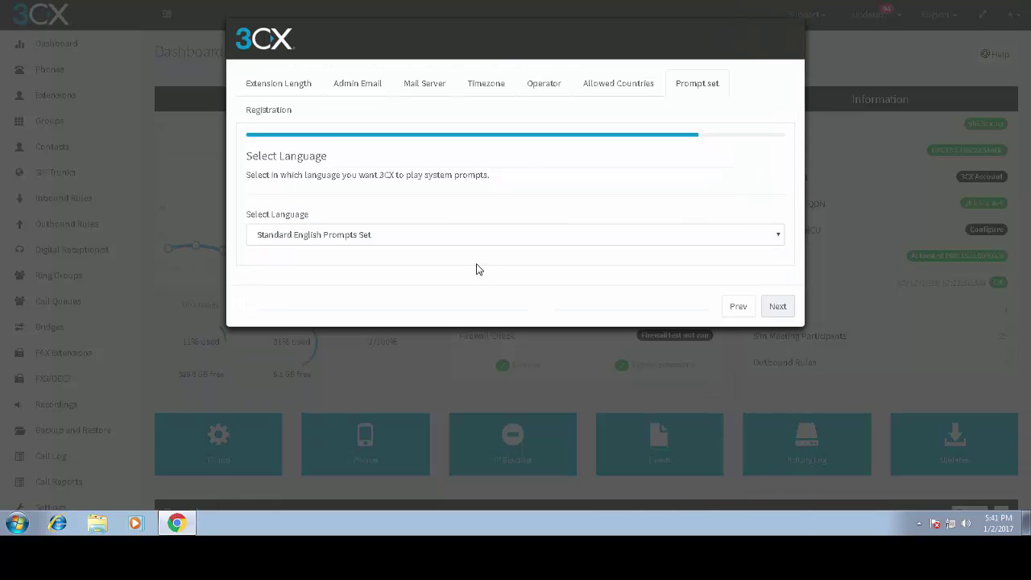
- Replace the invalid registration Email with the company's e-mail address and finish the wizard
{"action": "left_click", "coordinate": [774, 306]}
{"action": "scroll", "coordinate": [481, 299], "scroll_direction": "down", "scroll_amount": 1}
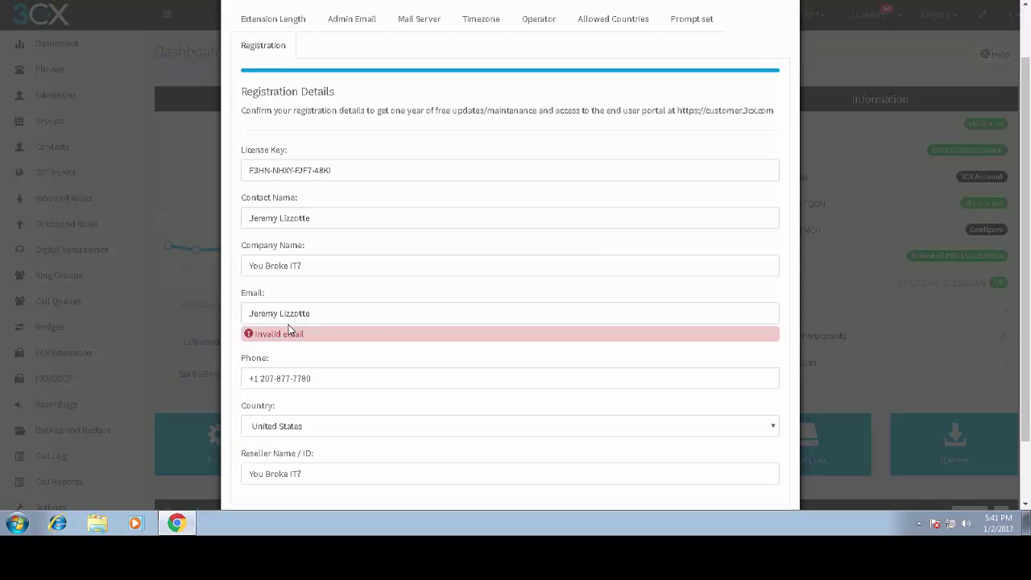
{"action": "left_click_drag", "start_coordinate": [312, 314], "coordinate": [137, 298]}
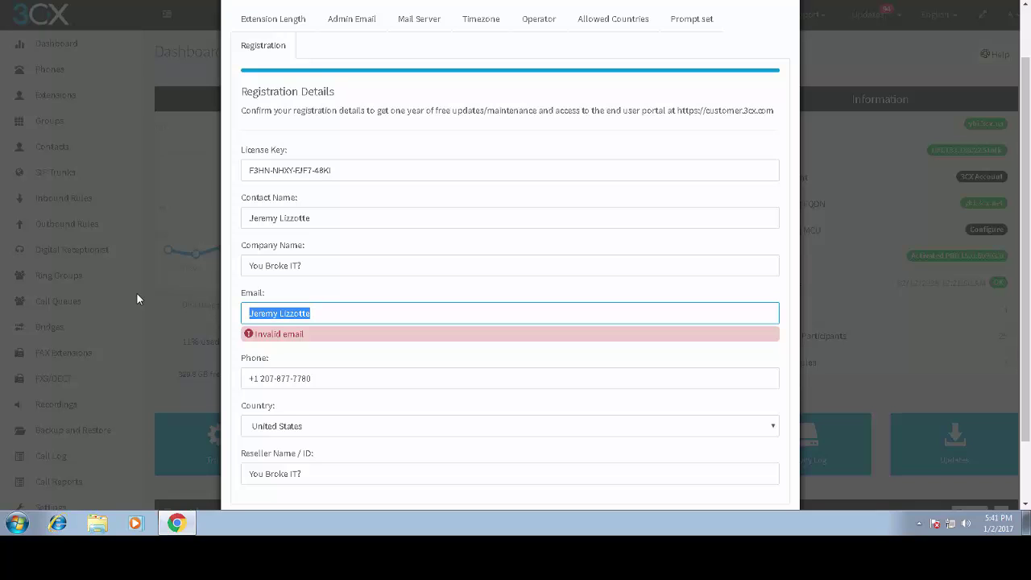
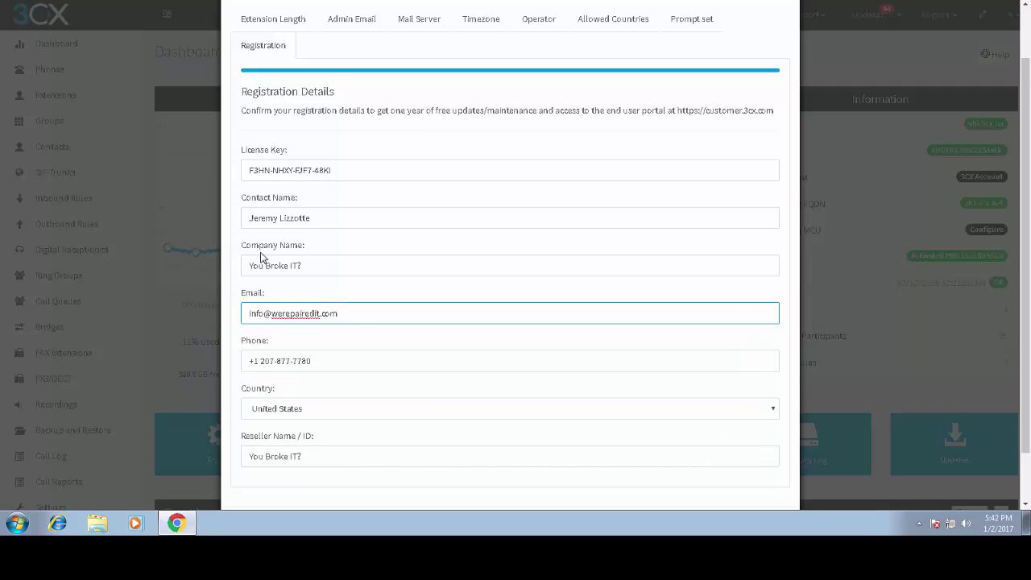
{"action": "scroll", "coordinate": [392, 357], "scroll_direction": "down", "scroll_amount": 1}
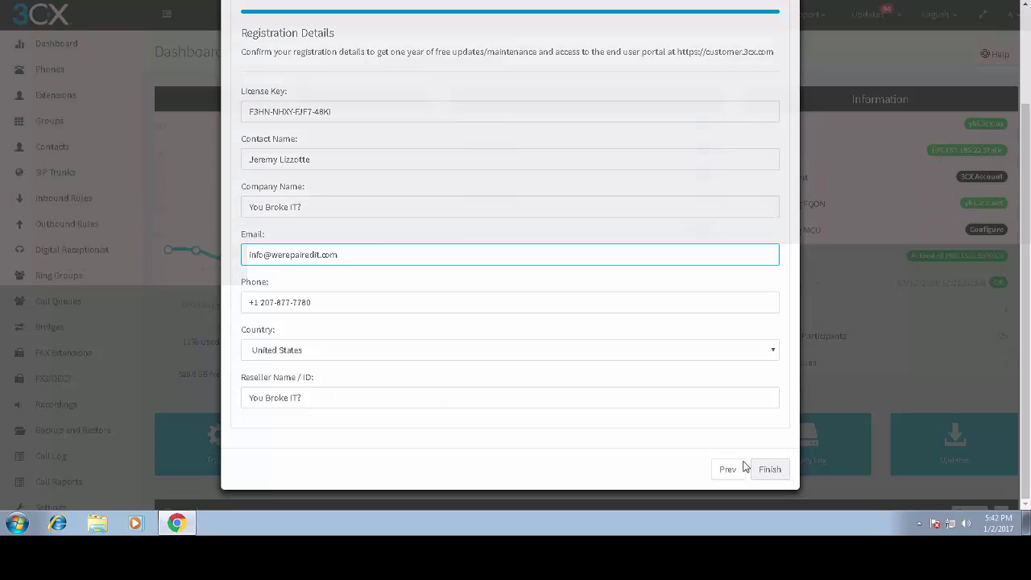
{"action": "left_click", "coordinate": [754, 469]}
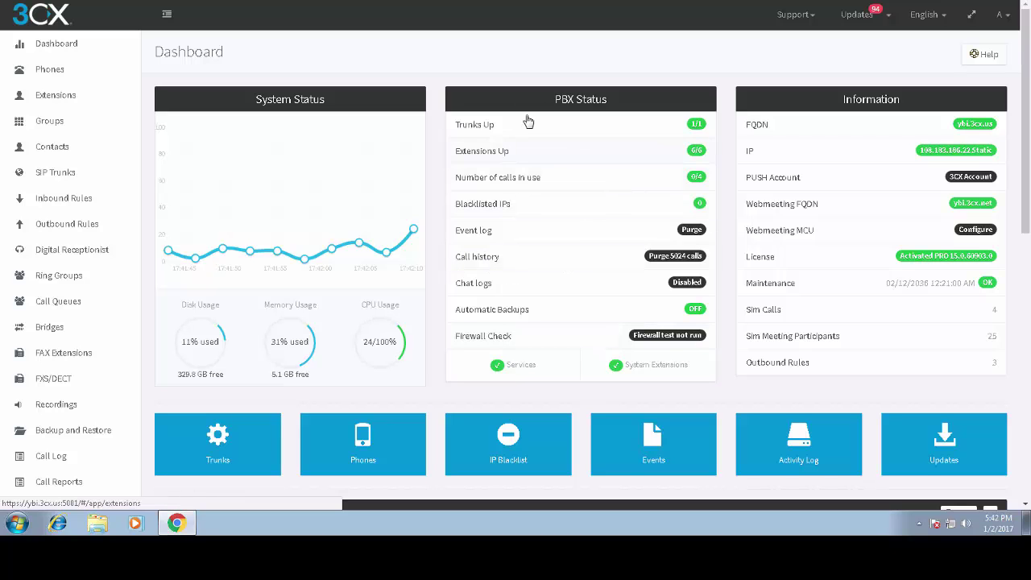
- Open Firewall Check from the 'Firewall test not run' badge in PBX Status
{"action": "scroll", "coordinate": [604, 179], "scroll_direction": "down", "scroll_amount": 10}
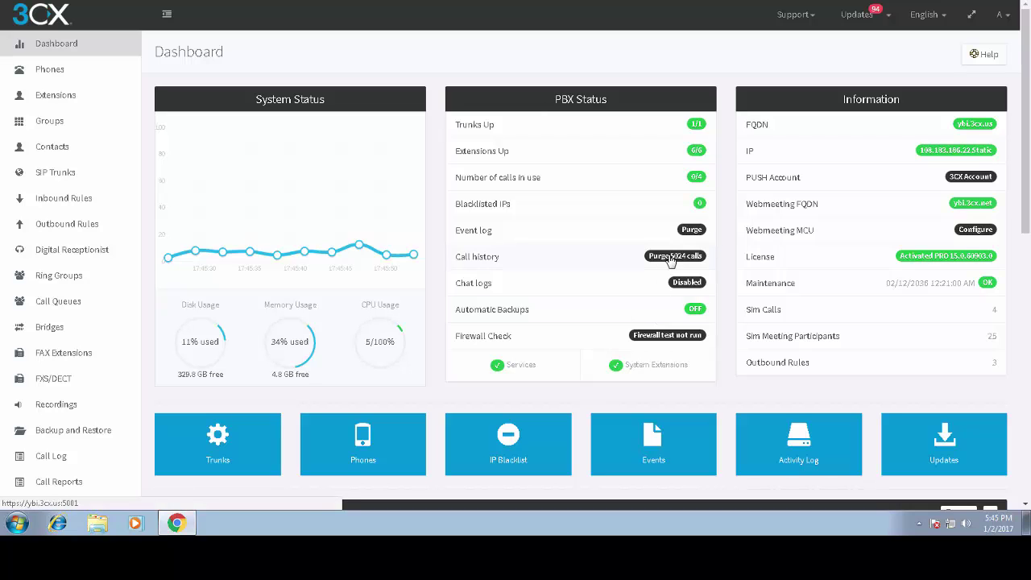
{"action": "scroll", "coordinate": [929, 303], "scroll_direction": "down", "scroll_amount": 4}
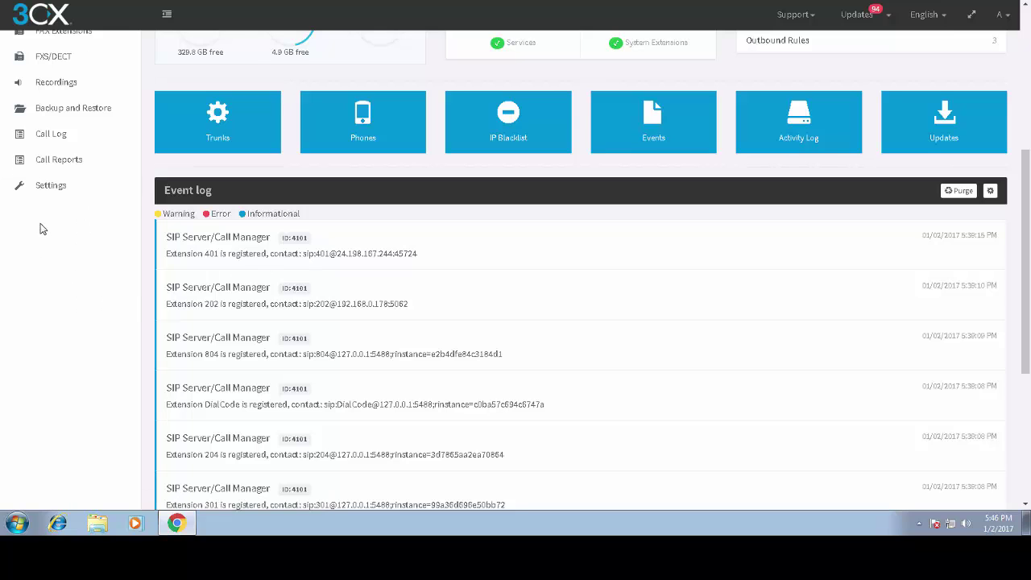
{"action": "scroll", "coordinate": [43, 230], "scroll_direction": "up", "scroll_amount": 2}
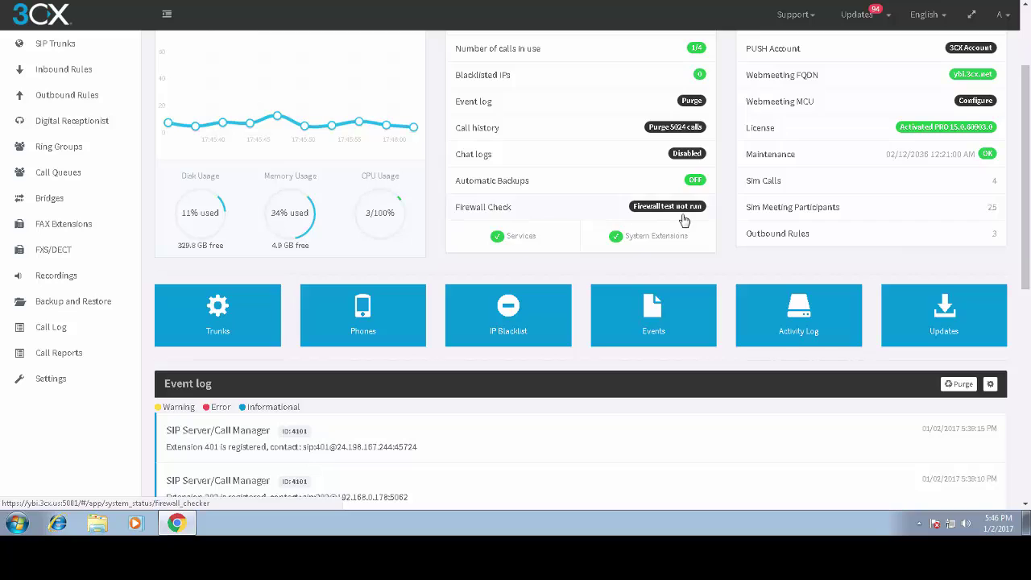
{"action": "left_click", "coordinate": [683, 207]}
- Run the firewall test through SIP, tunnel and media ports, stopping it at port 9187
{"action": "left_click", "coordinate": [179, 150]}
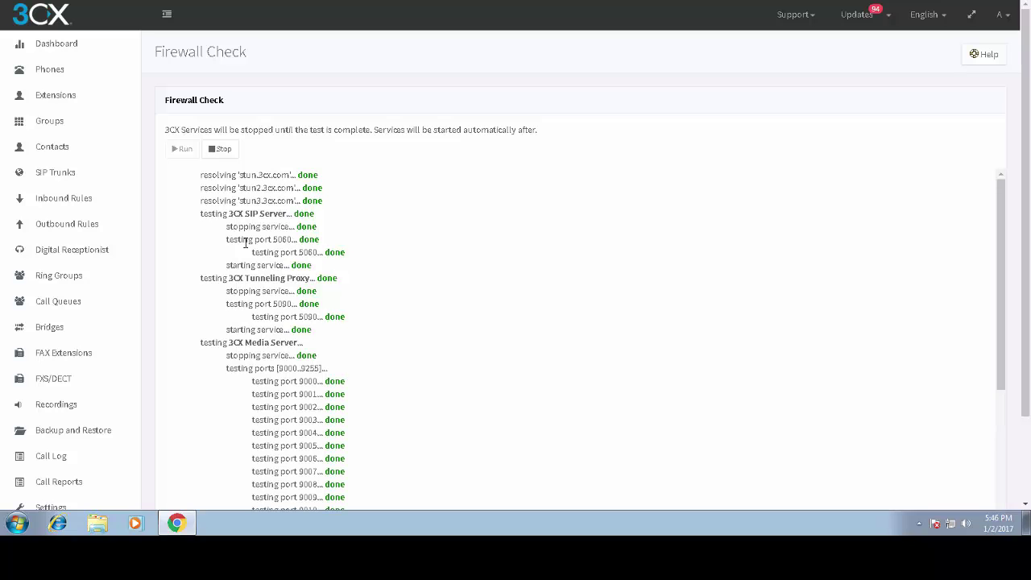
{"action": "scroll", "coordinate": [311, 329], "scroll_direction": "down", "scroll_amount": 6}
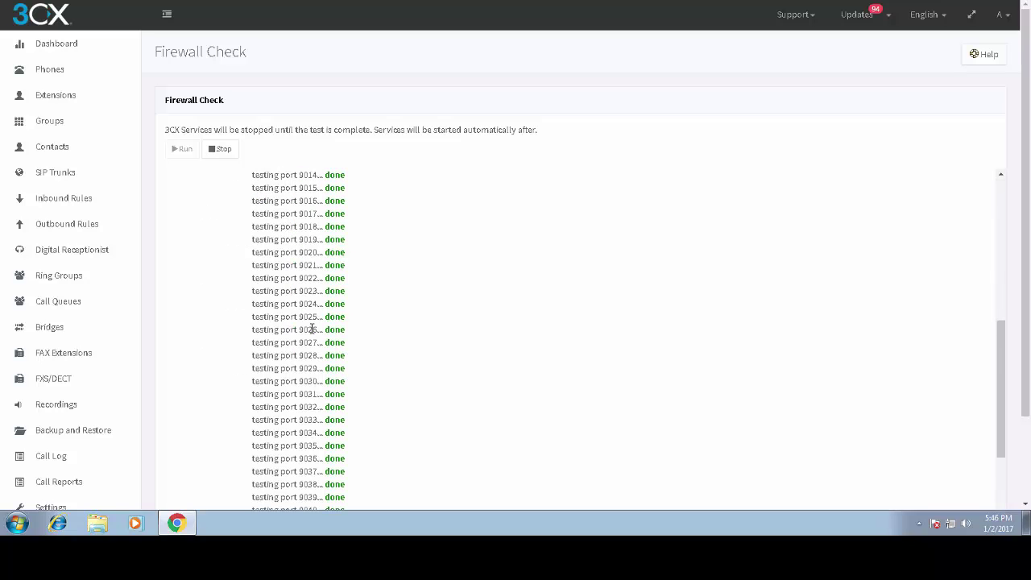
{"action": "scroll", "coordinate": [311, 328], "scroll_direction": "down", "scroll_amount": 6}
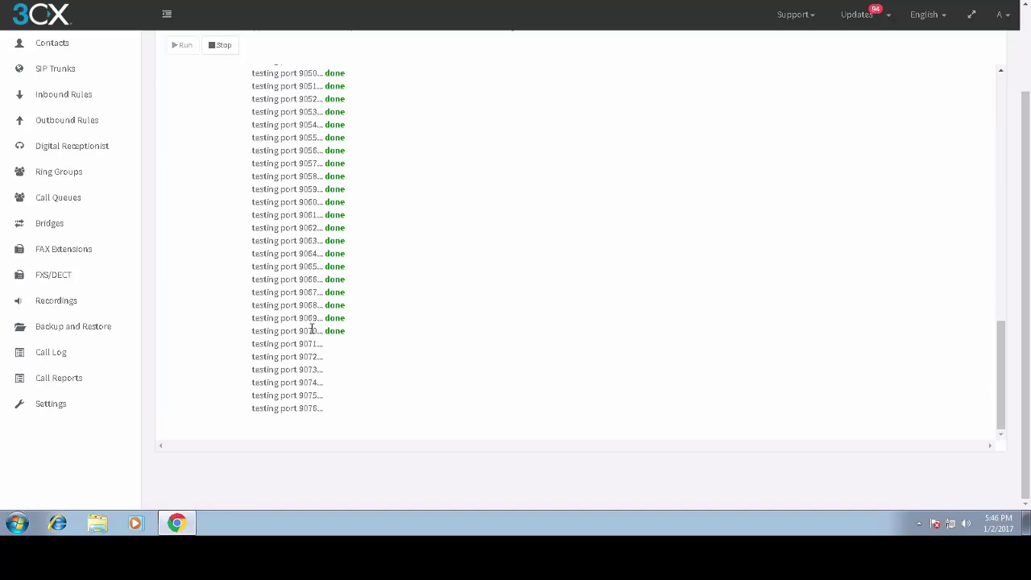
{"action": "scroll", "coordinate": [528, 302], "scroll_direction": "down", "scroll_amount": 3}
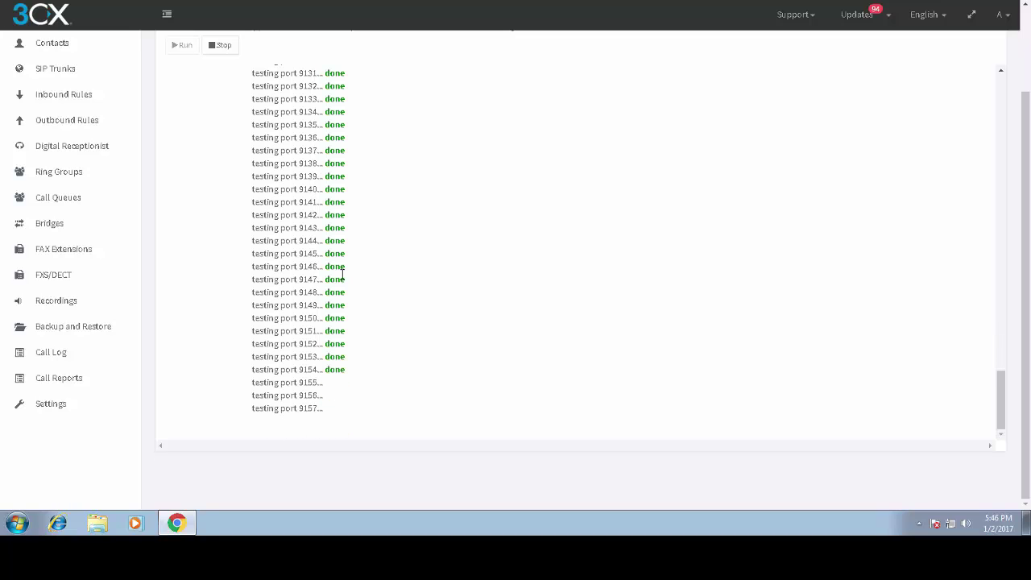
{"action": "scroll", "coordinate": [343, 275], "scroll_direction": "up", "scroll_amount": 20}
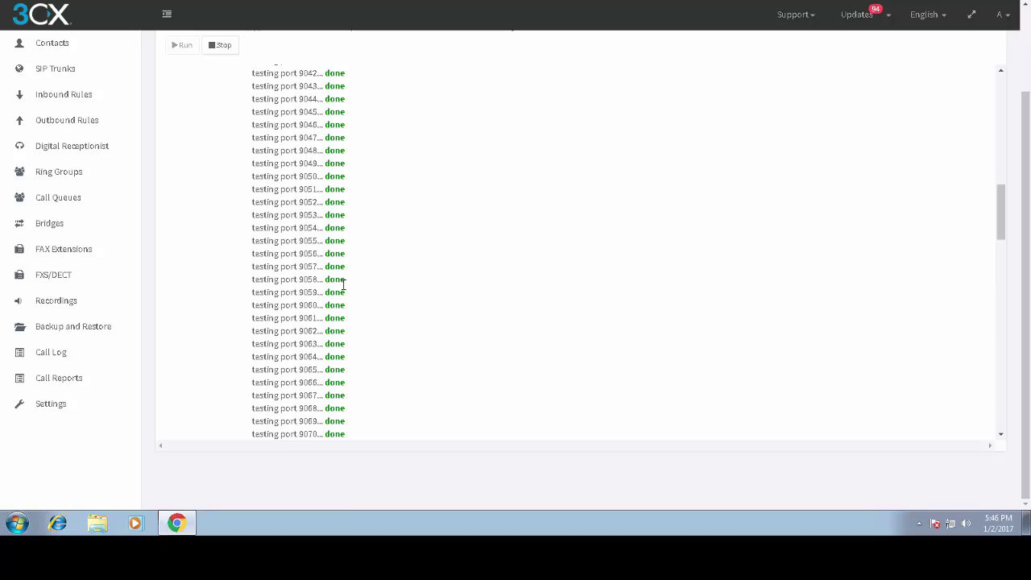
{"action": "scroll", "coordinate": [497, 223], "scroll_direction": "down", "scroll_amount": 20}
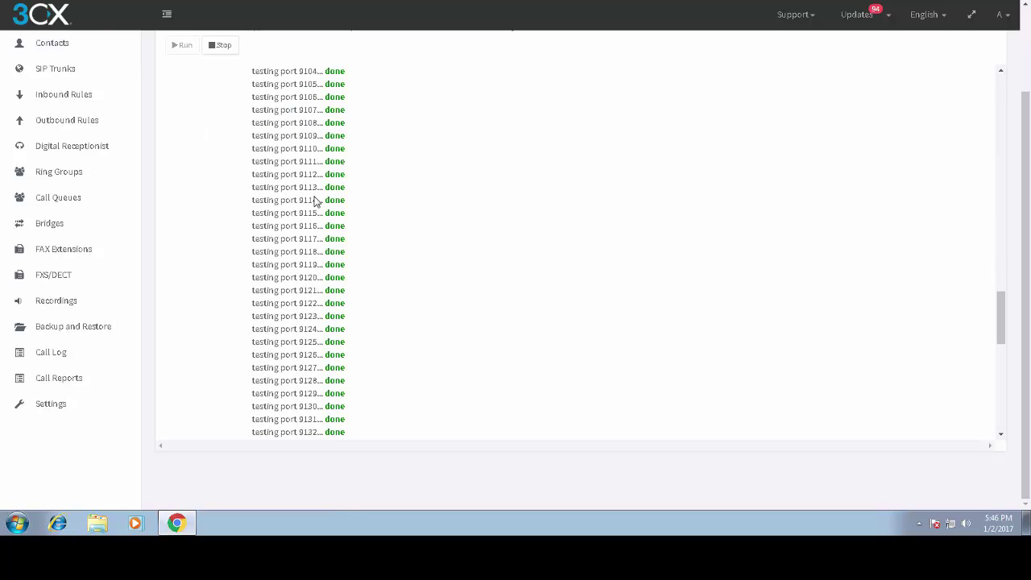
{"action": "left_click", "coordinate": [220, 46]}
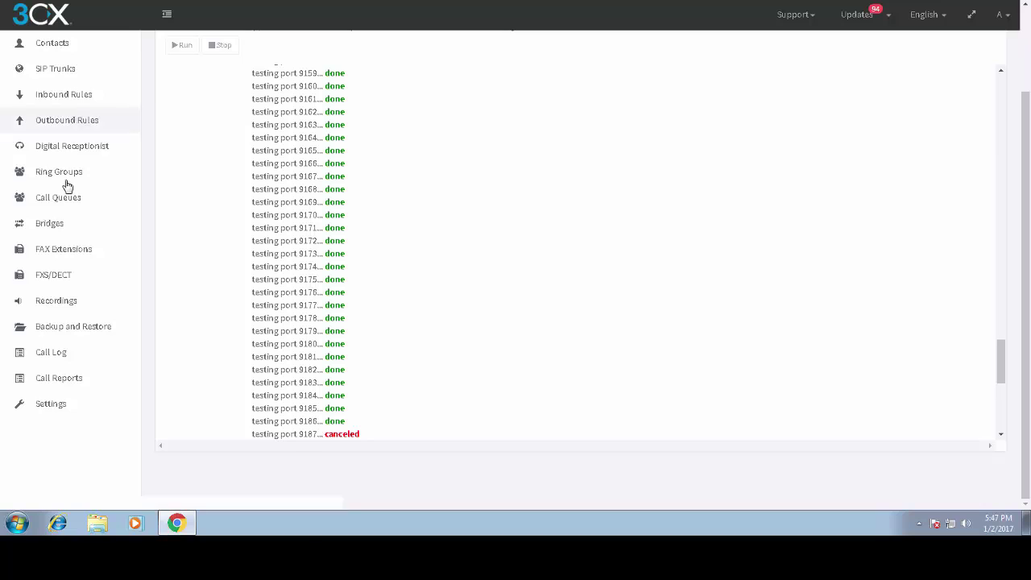
{"action": "scroll", "coordinate": [66, 185], "scroll_direction": "up", "scroll_amount": 3}
- Open the PBX Services list from the Dashboard and select the 3CX PhoneSystem Media Server
{"action": "left_click", "coordinate": [69, 52]}
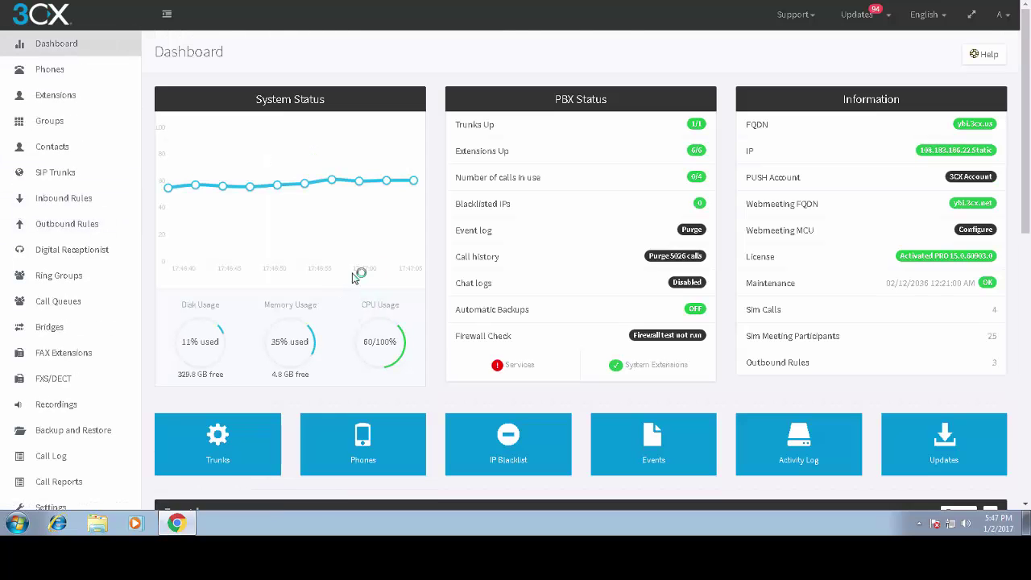
{"action": "left_click", "coordinate": [516, 368]}
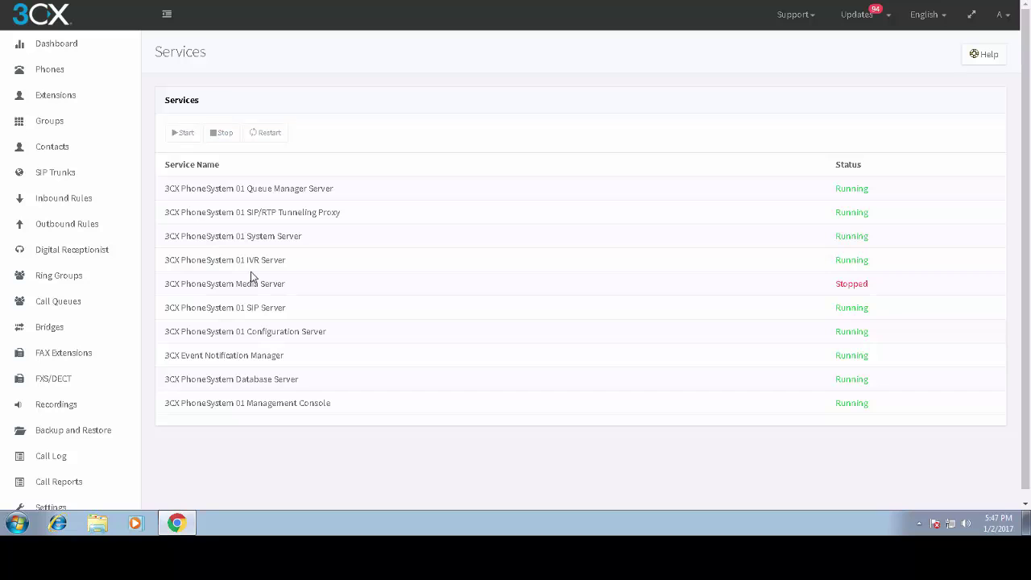
{"action": "left_click", "coordinate": [841, 283]}
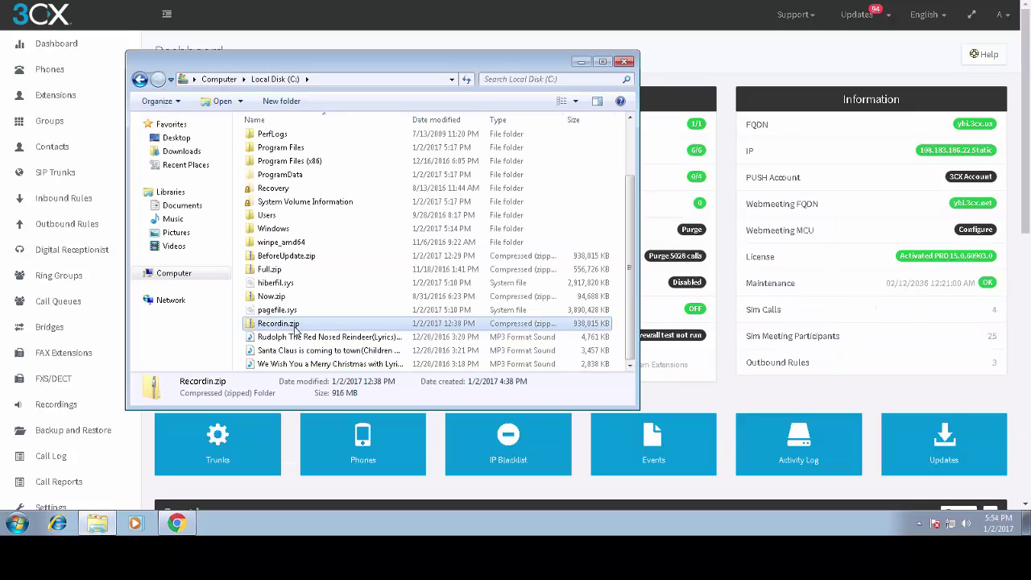
- Open the Recordin.zip archive on C: and look inside its recordings folder
{"action": "scroll", "coordinate": [295, 326], "scroll_direction": "up", "scroll_amount": 2}
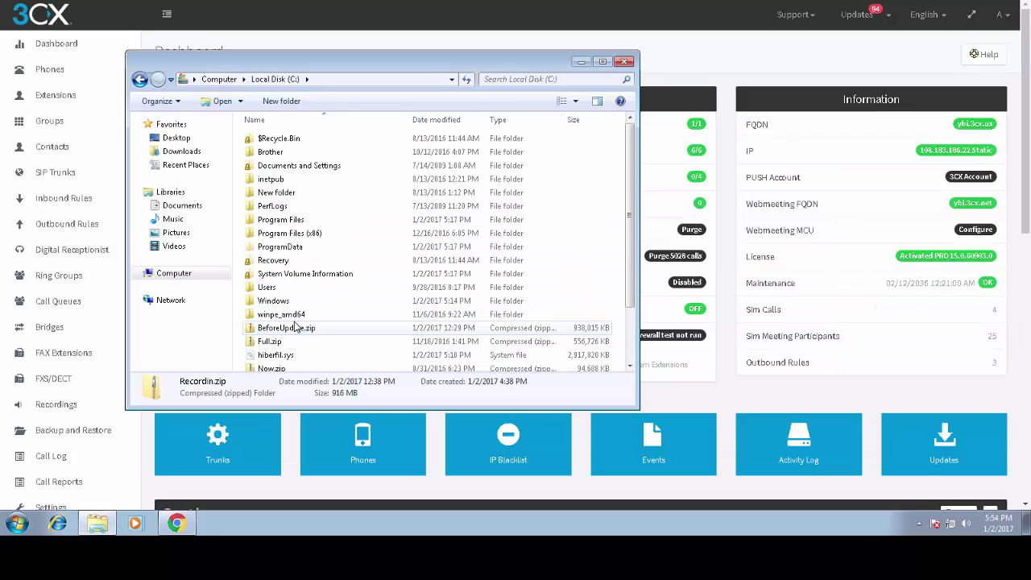
{"action": "scroll", "coordinate": [295, 326], "scroll_direction": "down", "scroll_amount": 2}
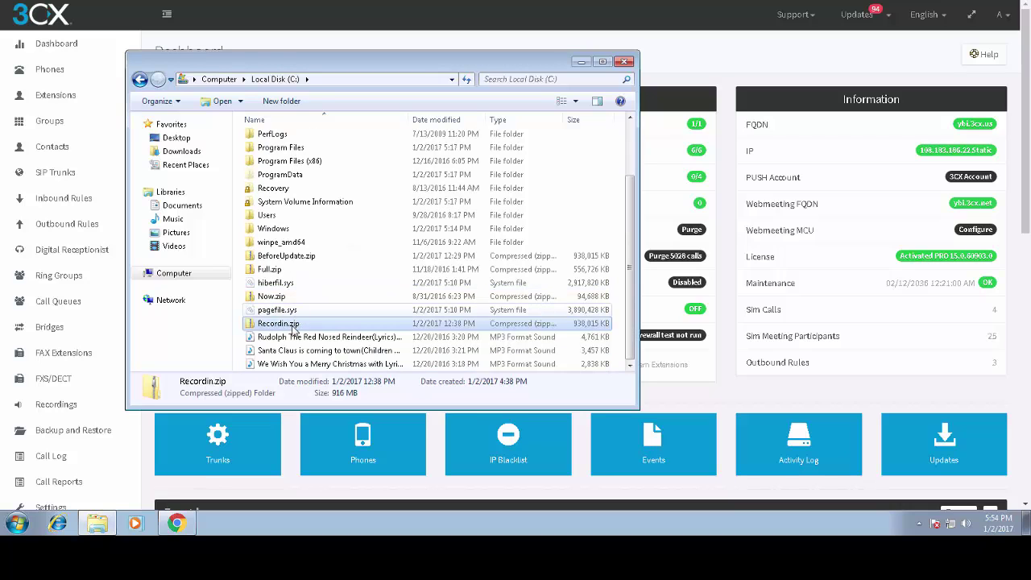
{"action": "double_click", "coordinate": [292, 325]}
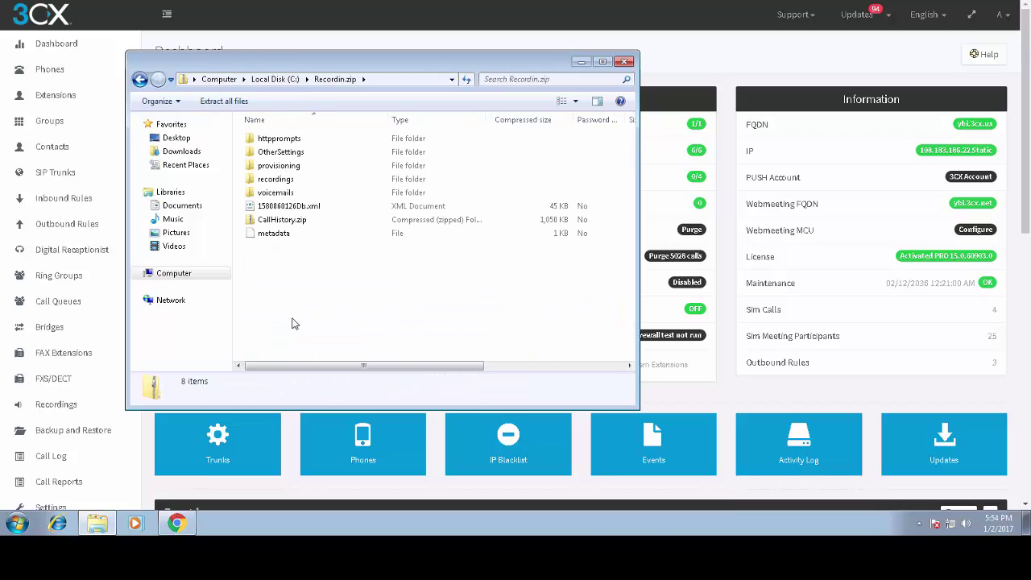
{"action": "double_click", "coordinate": [280, 180]}
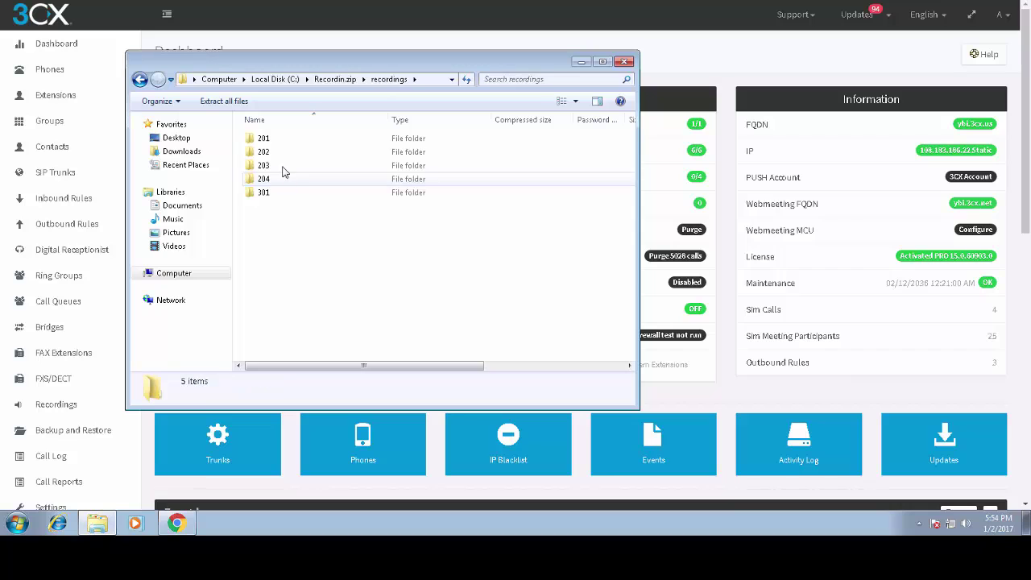
{"action": "left_click", "coordinate": [140, 80]}
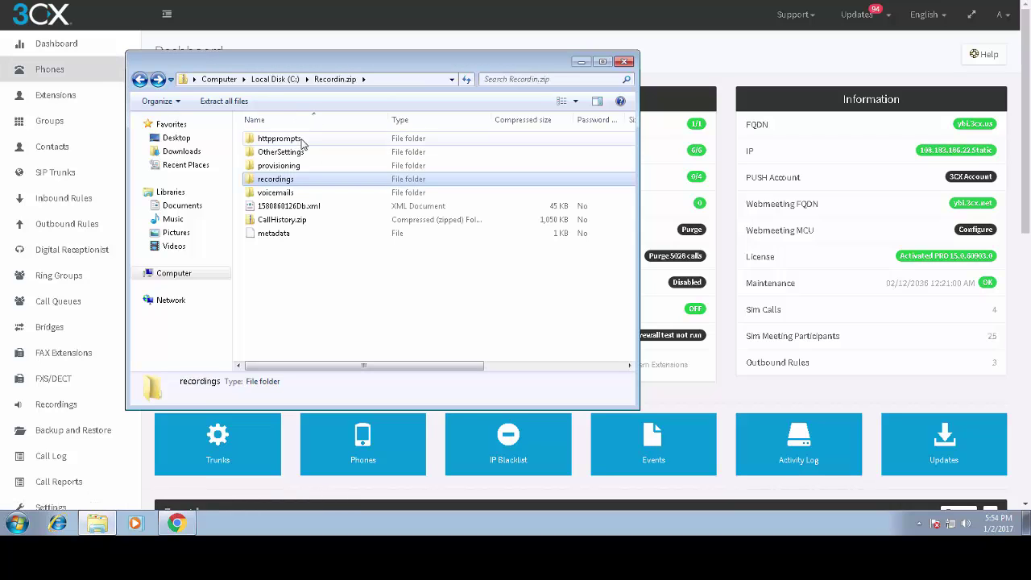
- Check OtherSettings, then open httpprompts and select the day.wav prompt file
{"action": "left_click", "coordinate": [299, 141]}
{"action": "left_click", "coordinate": [299, 156]}
{"action": "double_click", "coordinate": [298, 158]}
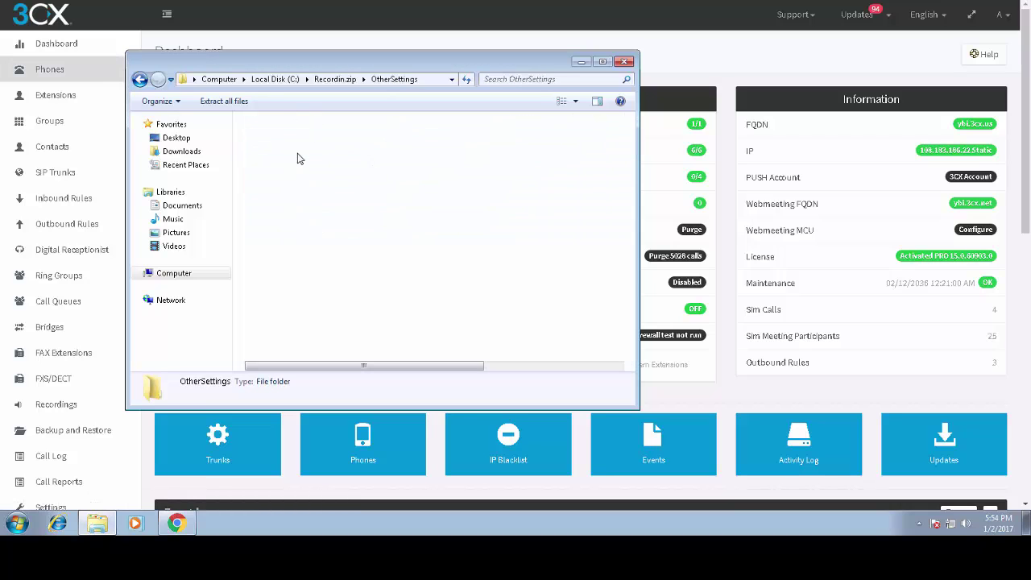
{"action": "key", "text": "BackSpace"}
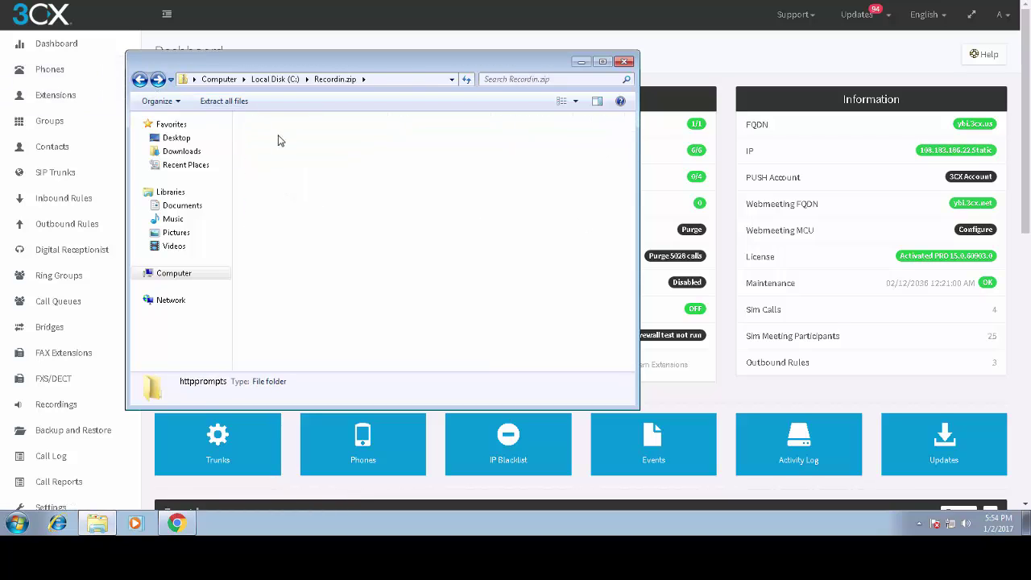
{"action": "double_click", "coordinate": [279, 140]}
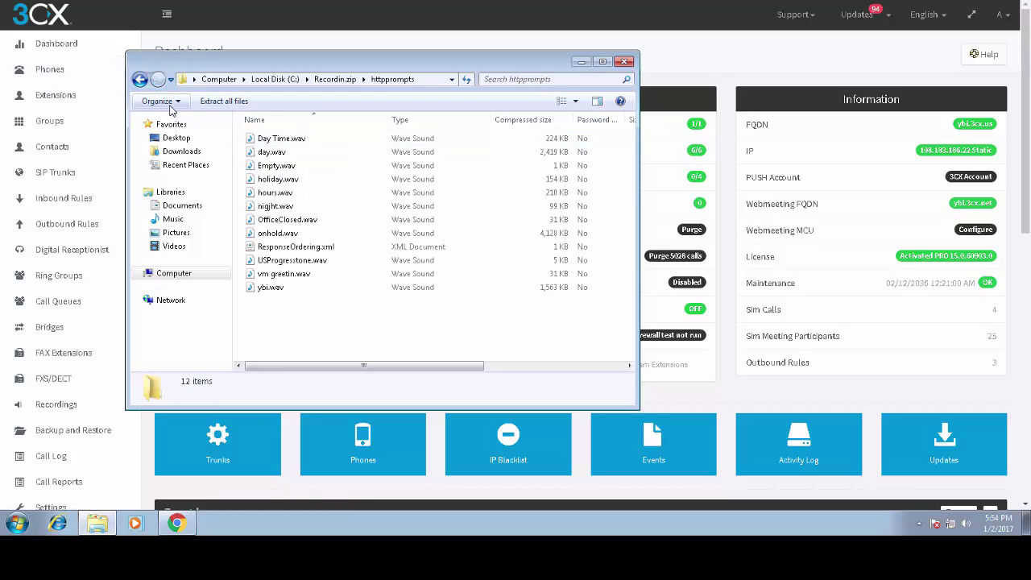
{"action": "left_click", "coordinate": [272, 153]}
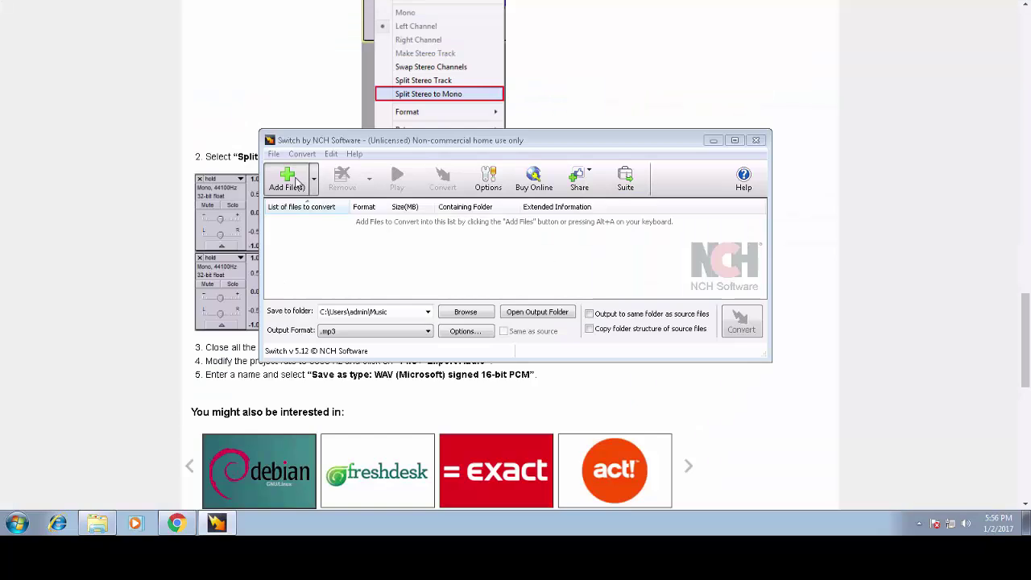
{"action": "left_click", "coordinate": [298, 184]}
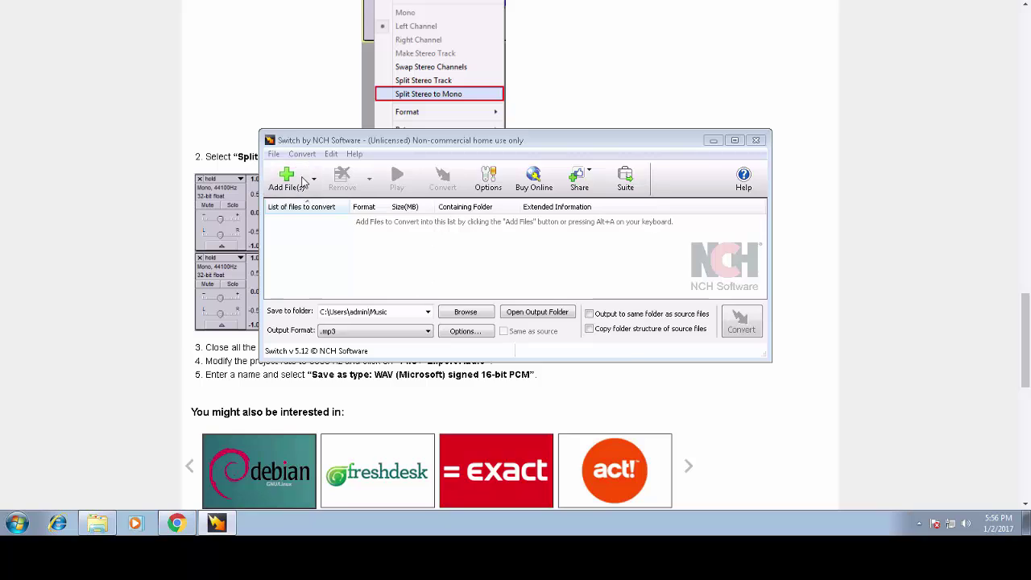
- Add day.wav from the Desktop to Switch with .wav as the output format
{"action": "left_click", "coordinate": [346, 262]}
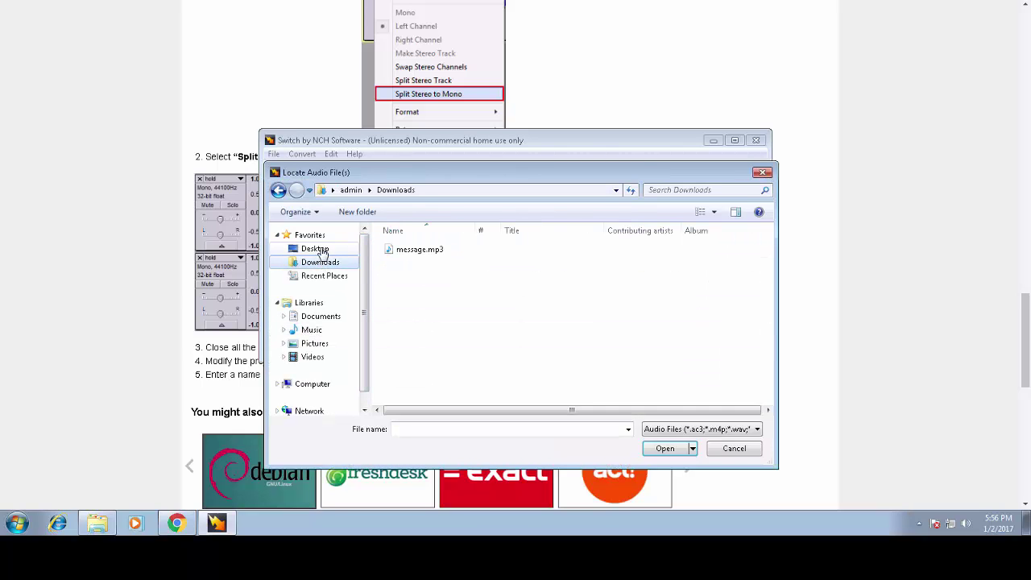
{"action": "left_click", "coordinate": [318, 249]}
{"action": "left_click", "coordinate": [451, 314]}
{"action": "left_click", "coordinate": [586, 367]}
{"action": "double_click", "coordinate": [586, 367]}
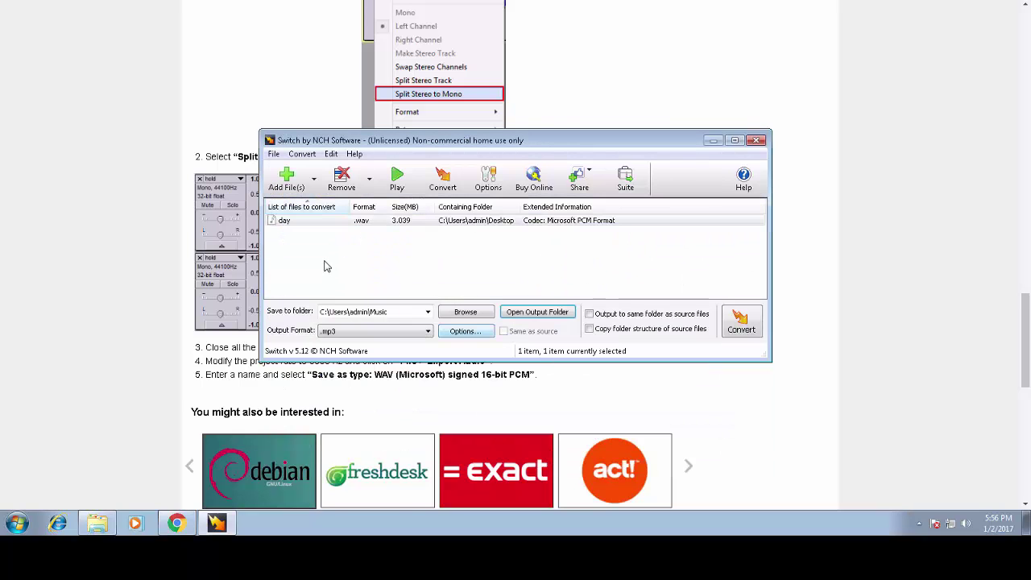
{"action": "left_click", "coordinate": [378, 331]}
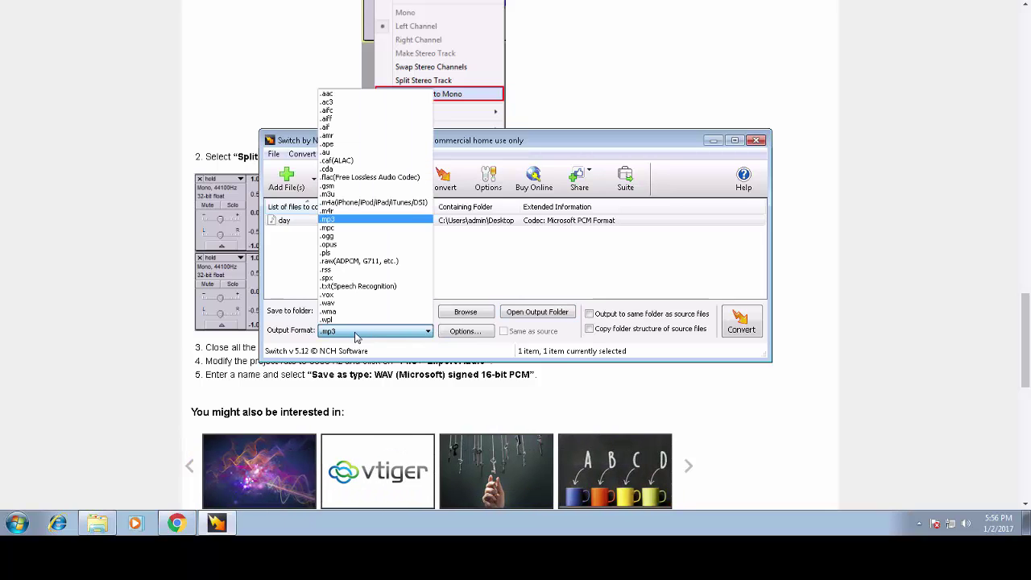
- Set custom wave encoder options: CCITT u-Law, 16.000 kHz, 8 Bit, Mono
{"action": "left_click", "coordinate": [456, 331]}
{"action": "left_click", "coordinate": [535, 211]}
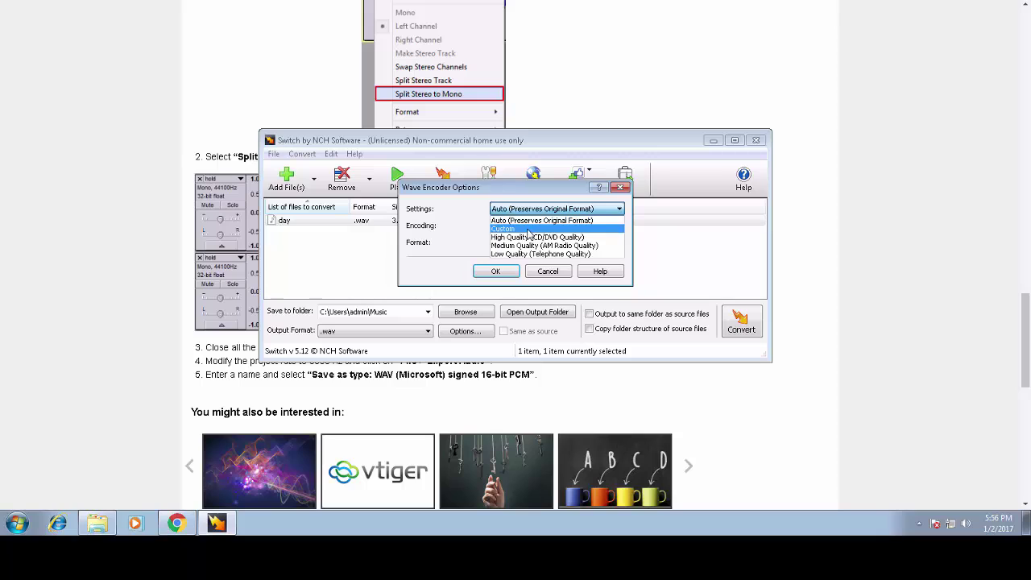
{"action": "left_click", "coordinate": [529, 228]}
{"action": "left_click", "coordinate": [530, 226]}
{"action": "left_click", "coordinate": [533, 276]}
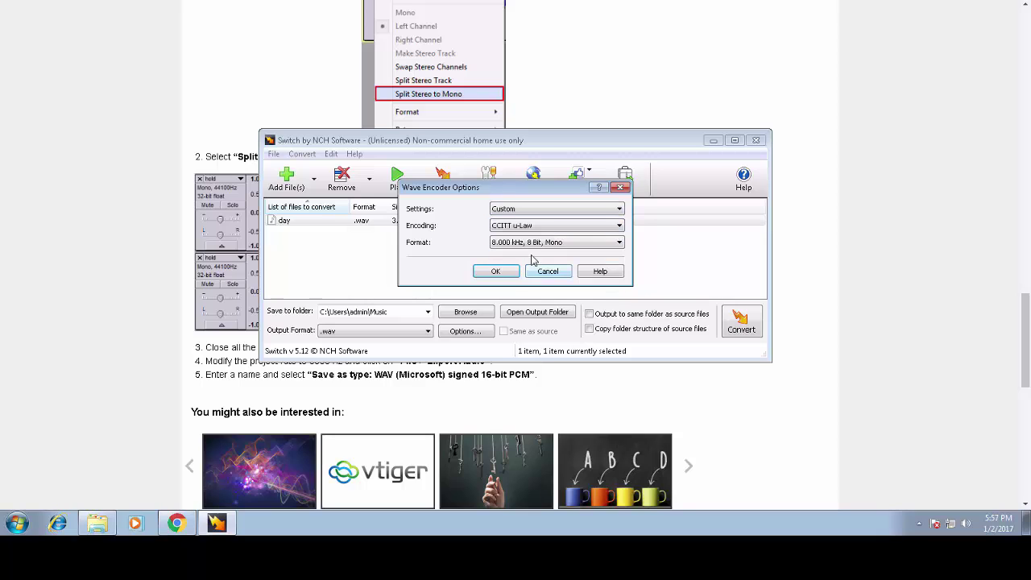
{"action": "left_click", "coordinate": [536, 243]}
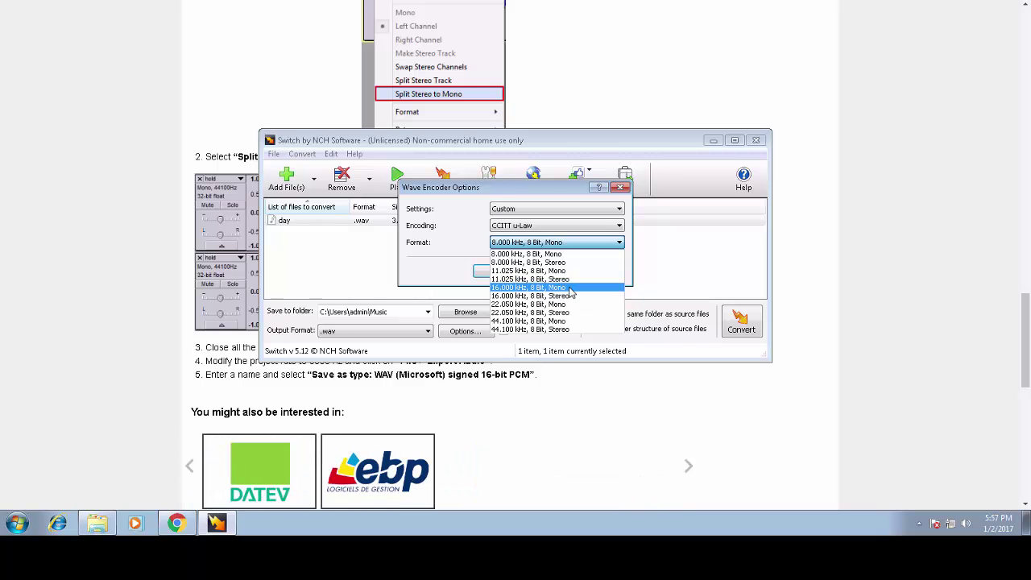
{"action": "left_click", "coordinate": [570, 287]}
- Review the prompt format requirements in the 3CX conversion guide
{"action": "left_click", "coordinate": [66, 227]}
{"action": "scroll", "coordinate": [66, 227], "scroll_direction": "up", "scroll_amount": 10}
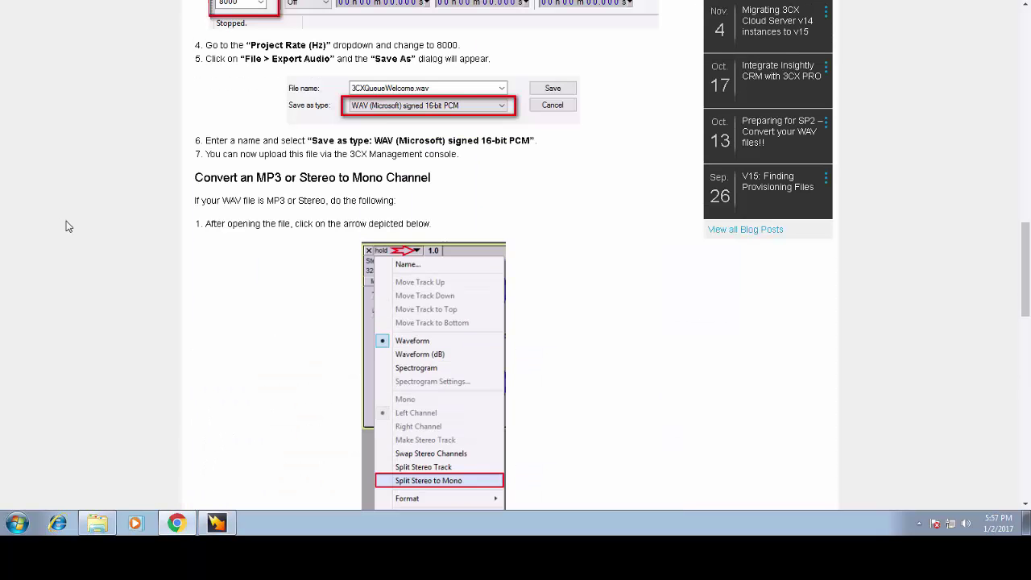
{"action": "scroll", "coordinate": [66, 227], "scroll_direction": "up", "scroll_amount": 6}
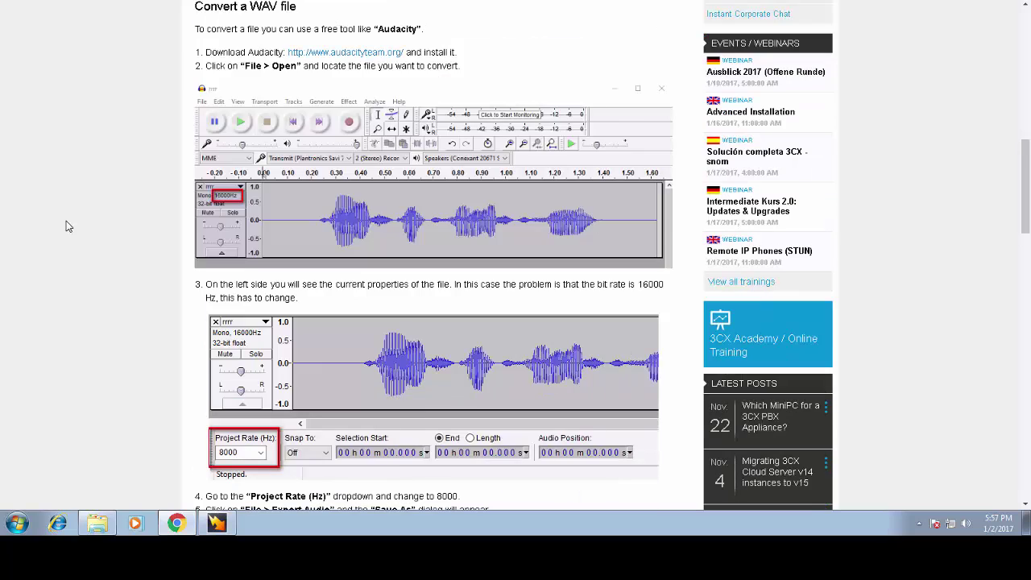
{"action": "scroll", "coordinate": [66, 227], "scroll_direction": "up", "scroll_amount": 3}
{"action": "key", "text": "alt+Tab"}
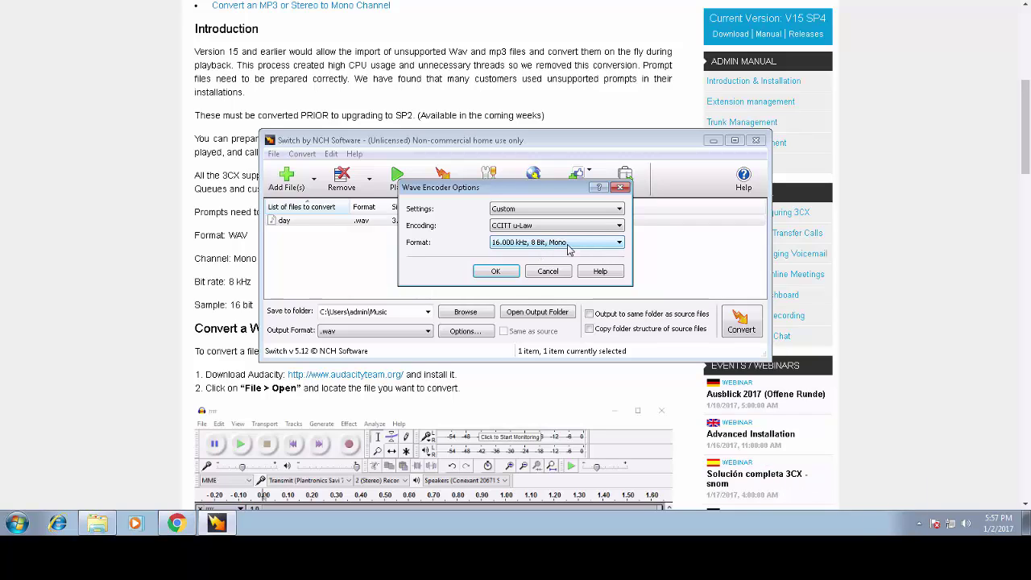
- Change the wave encoding from CCITT u-Law to PCM Uncompressed
{"action": "left_click", "coordinate": [568, 244]}
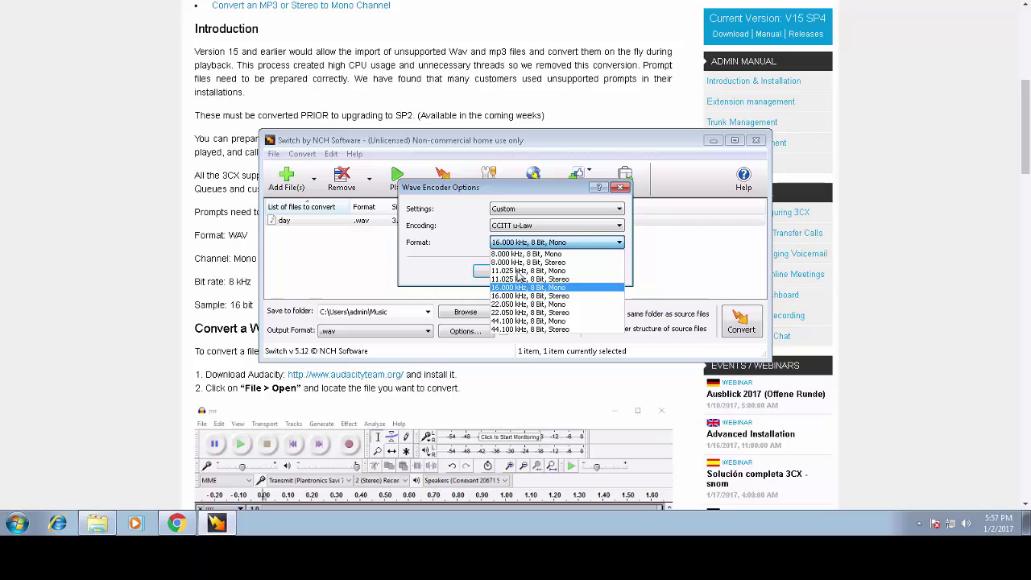
{"action": "left_click", "coordinate": [439, 252]}
{"action": "left_click", "coordinate": [516, 231]}
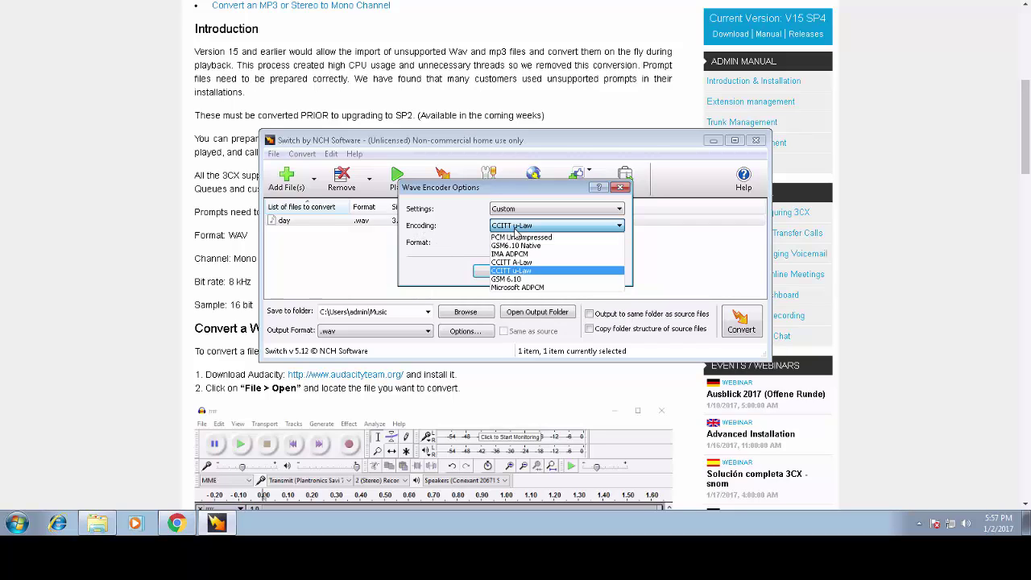
{"action": "left_click", "coordinate": [521, 237]}
{"action": "left_click", "coordinate": [547, 242]}
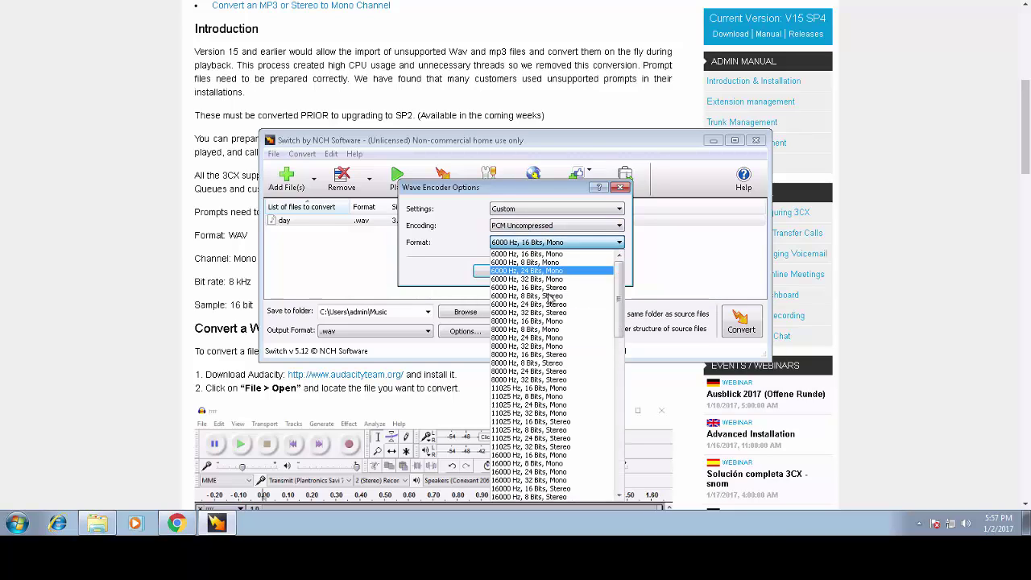